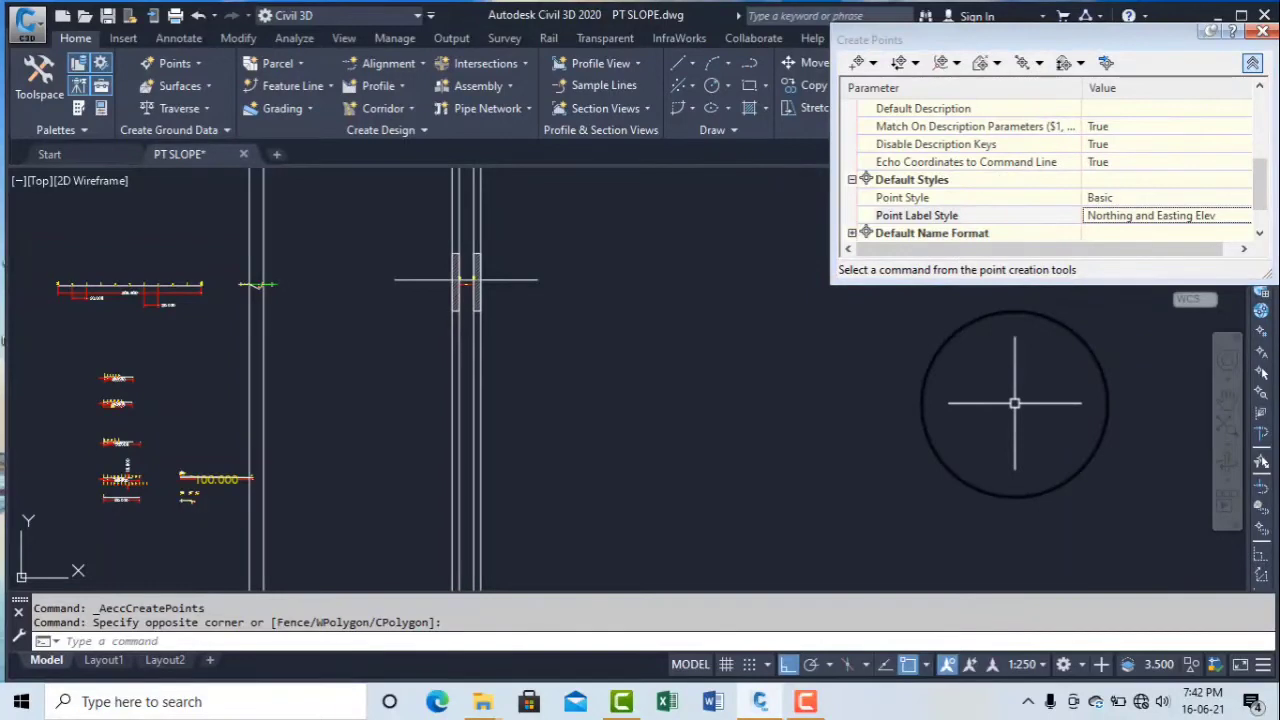
# Examine the road cross-section and the slope-based point creation commands, including High/Low Point
pyautogui.scroll(4, 241, 289)
pyautogui.moveTo(328, 269); pyautogui.dragTo(378, 438, button='middle')
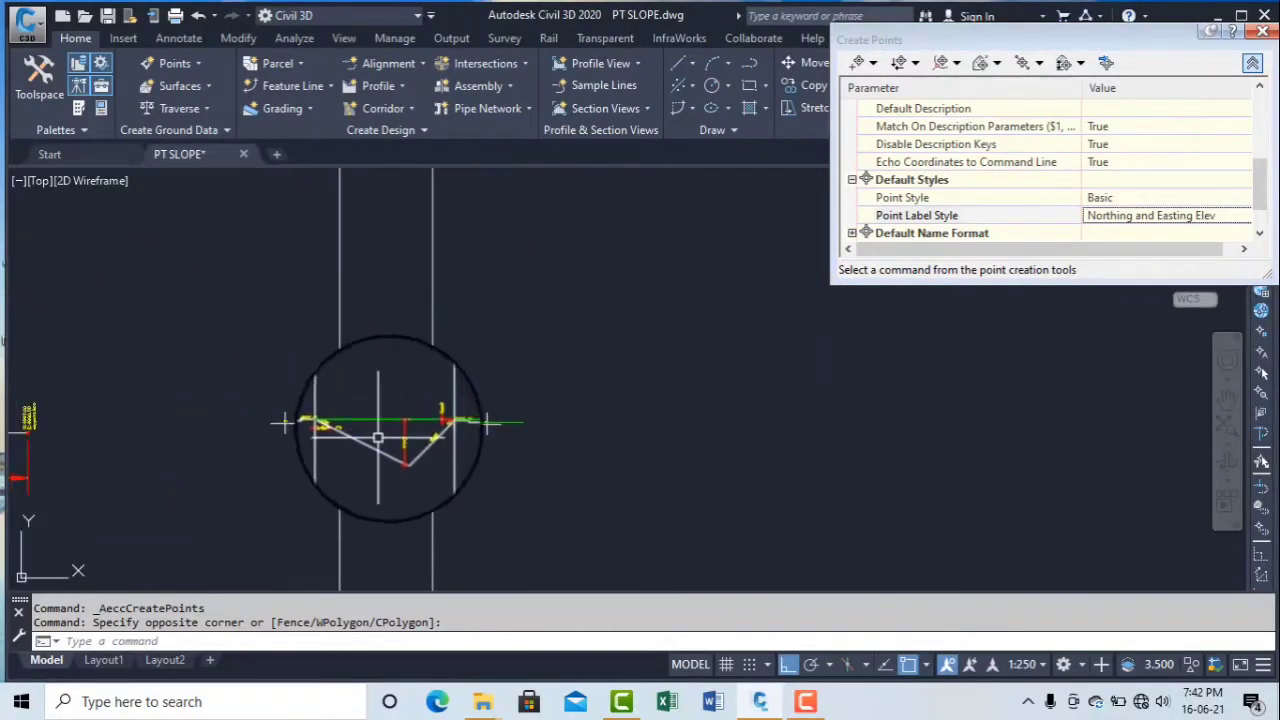
pyautogui.scroll(4, 378, 438)
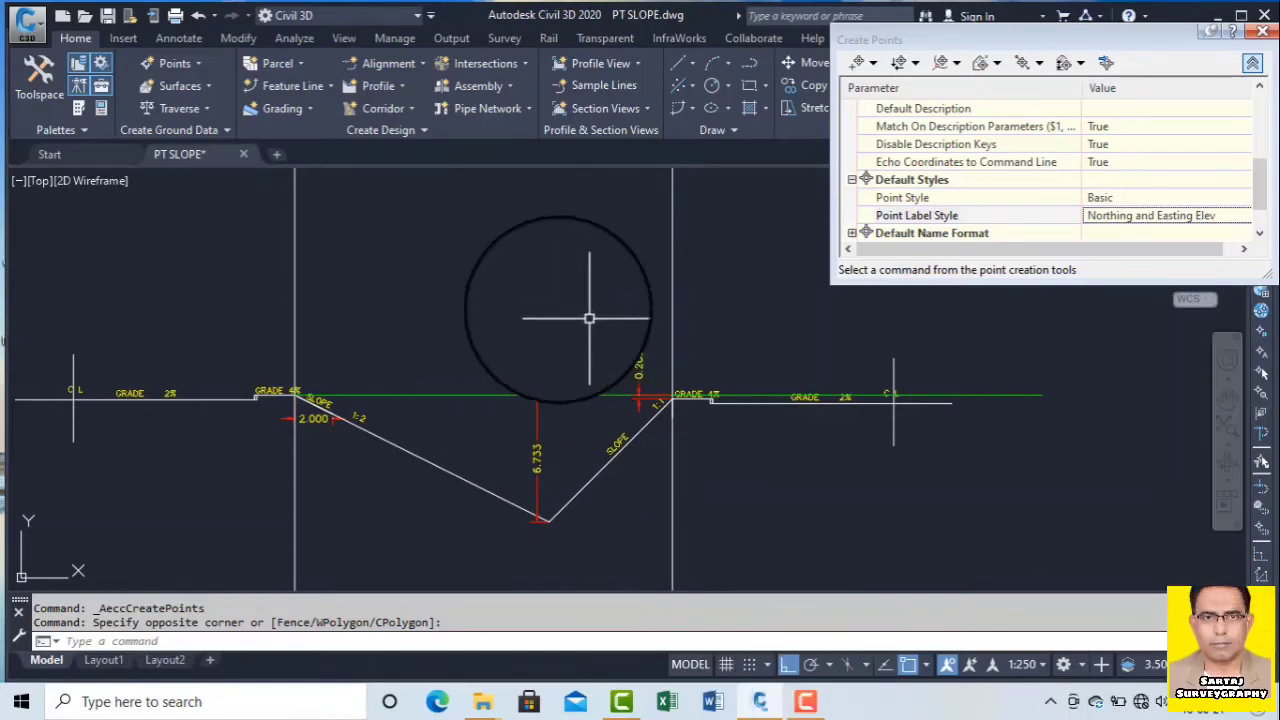
pyautogui.click(175, 63)
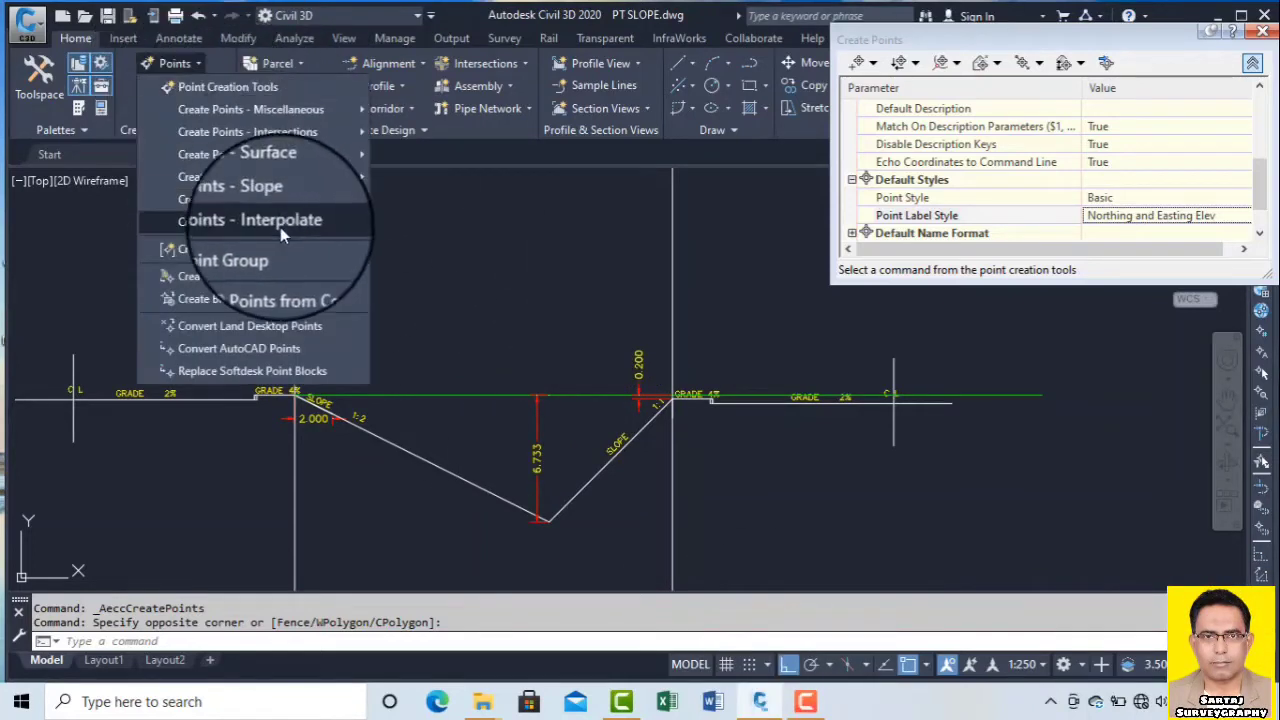
pyautogui.moveTo(289, 209)
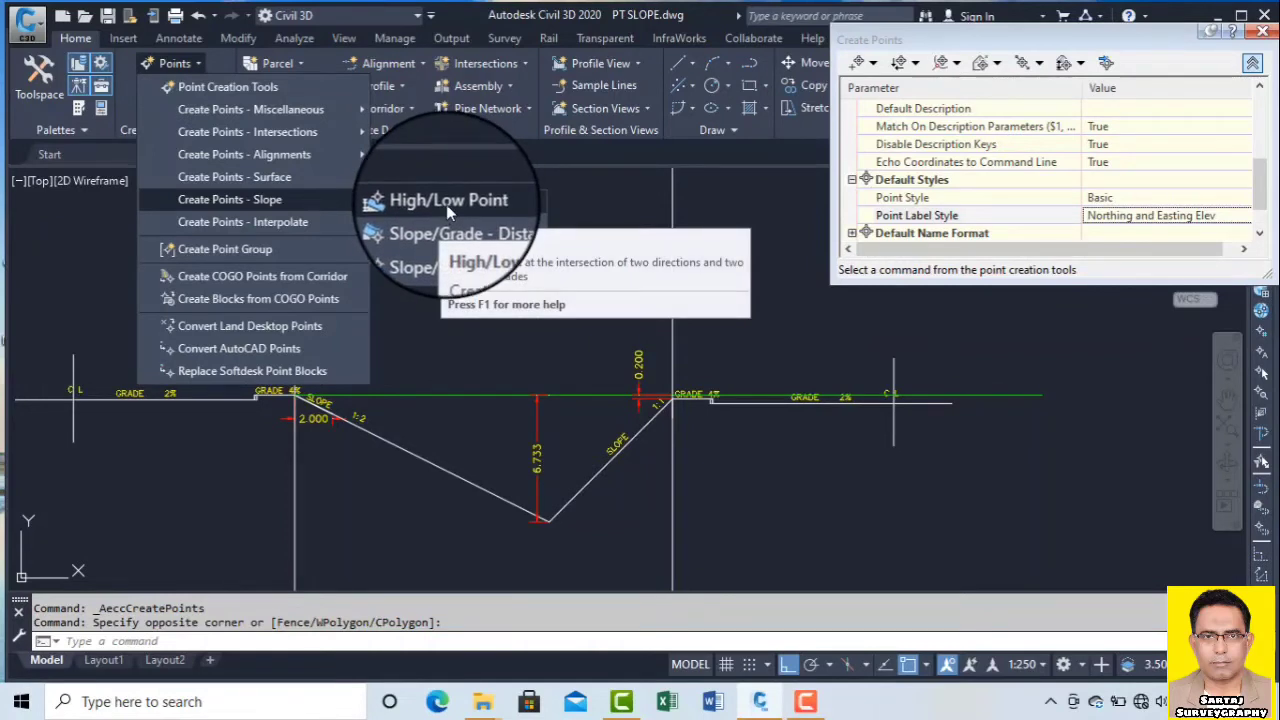
pyautogui.click(409, 337)
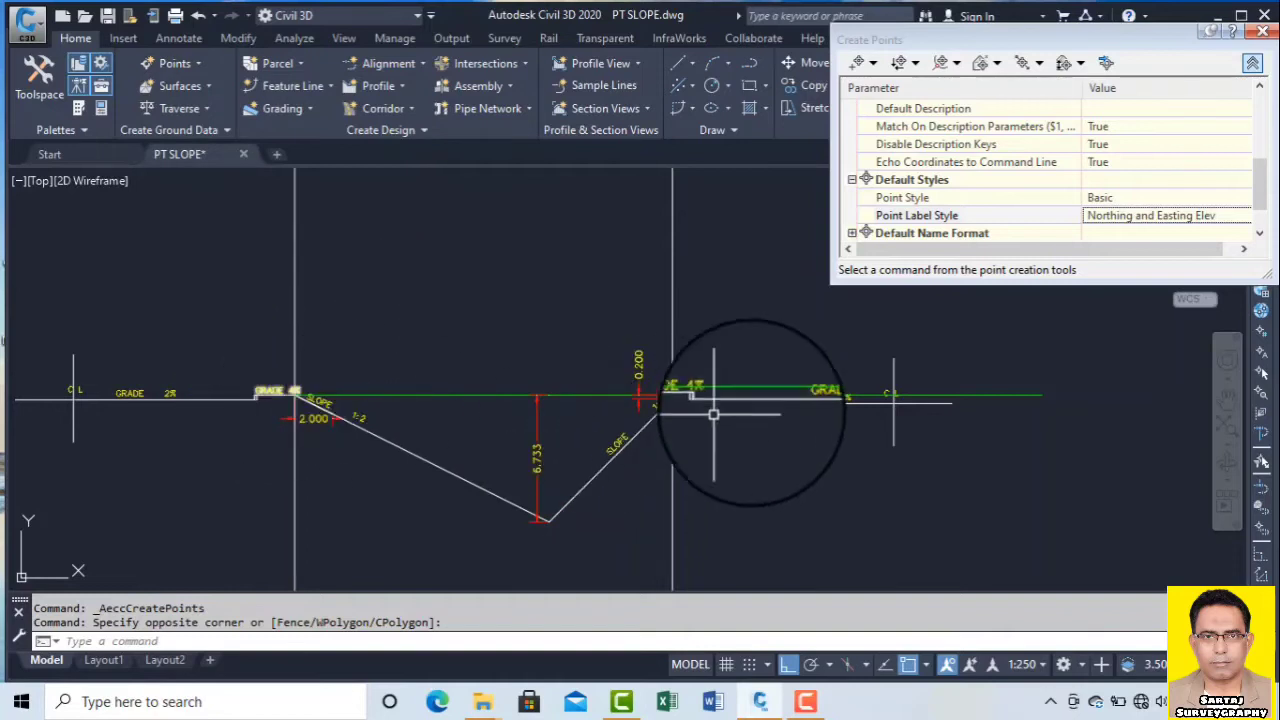
# Close the Create Points window to clear the view of the cross-section
pyautogui.scroll(4, 729, 398)
pyautogui.scroll(-2, 729, 398)
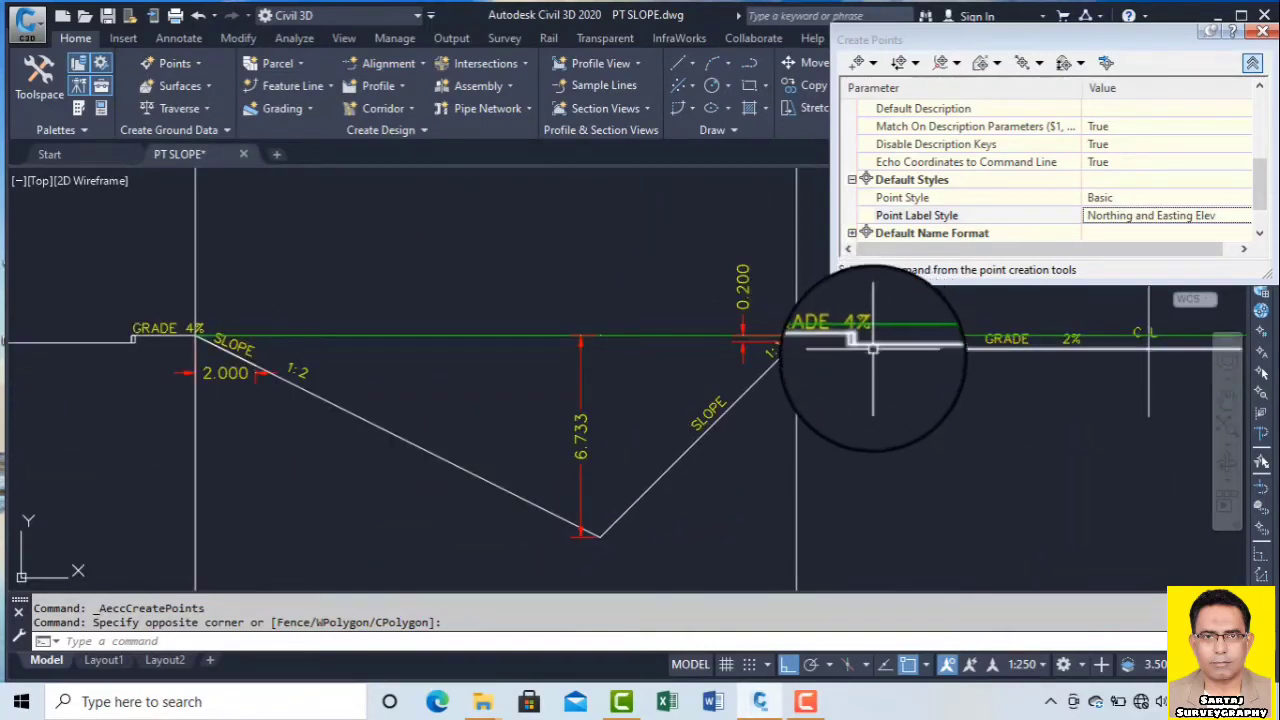
pyautogui.click(1259, 34)
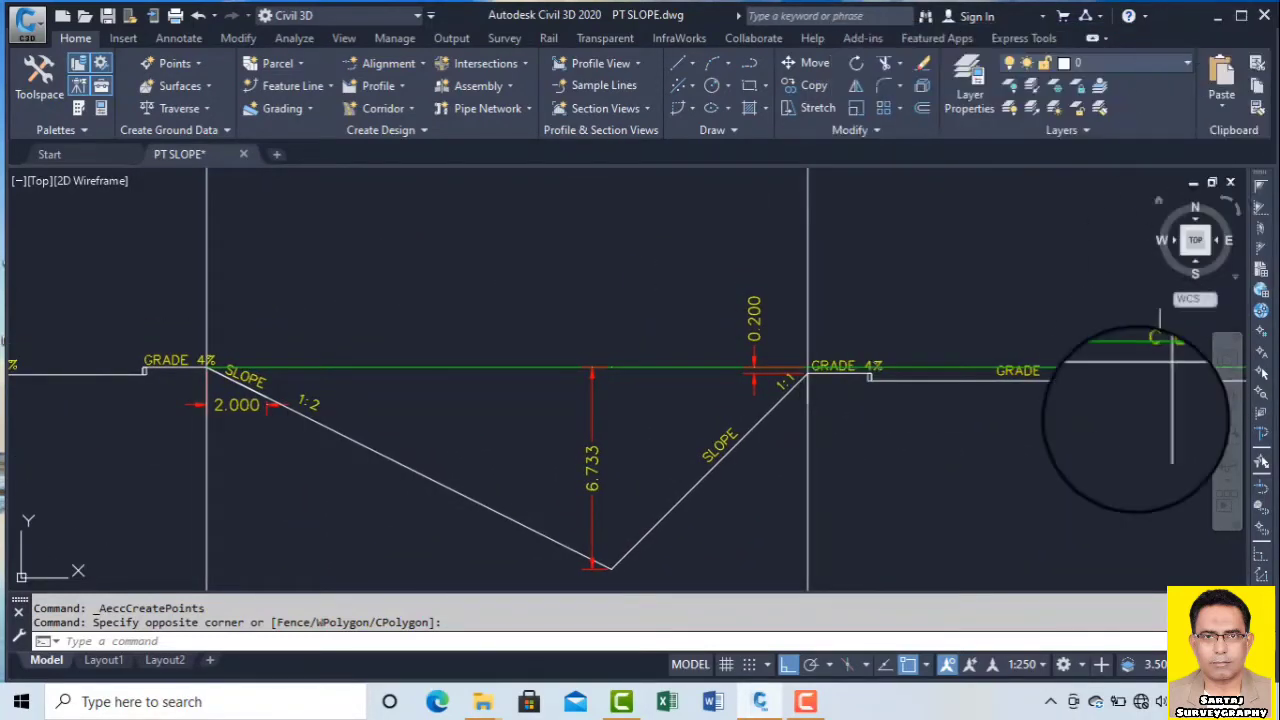
# Examine the cross-section's grades and the 1:1 and 1:2 slope labels between the two roads
pyautogui.moveTo(968, 331); pyautogui.dragTo(905, 267, button='middle')
pyautogui.scroll(-2, 814, 294)
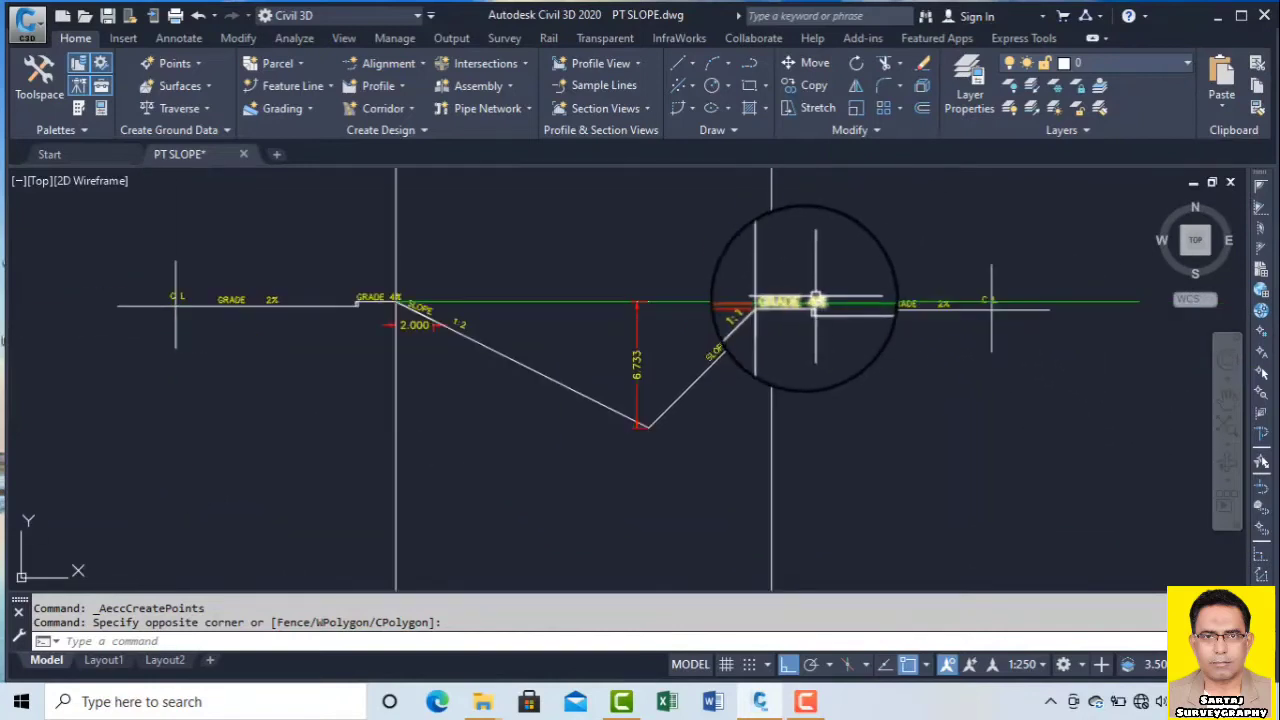
pyautogui.scroll(2, 771, 294)
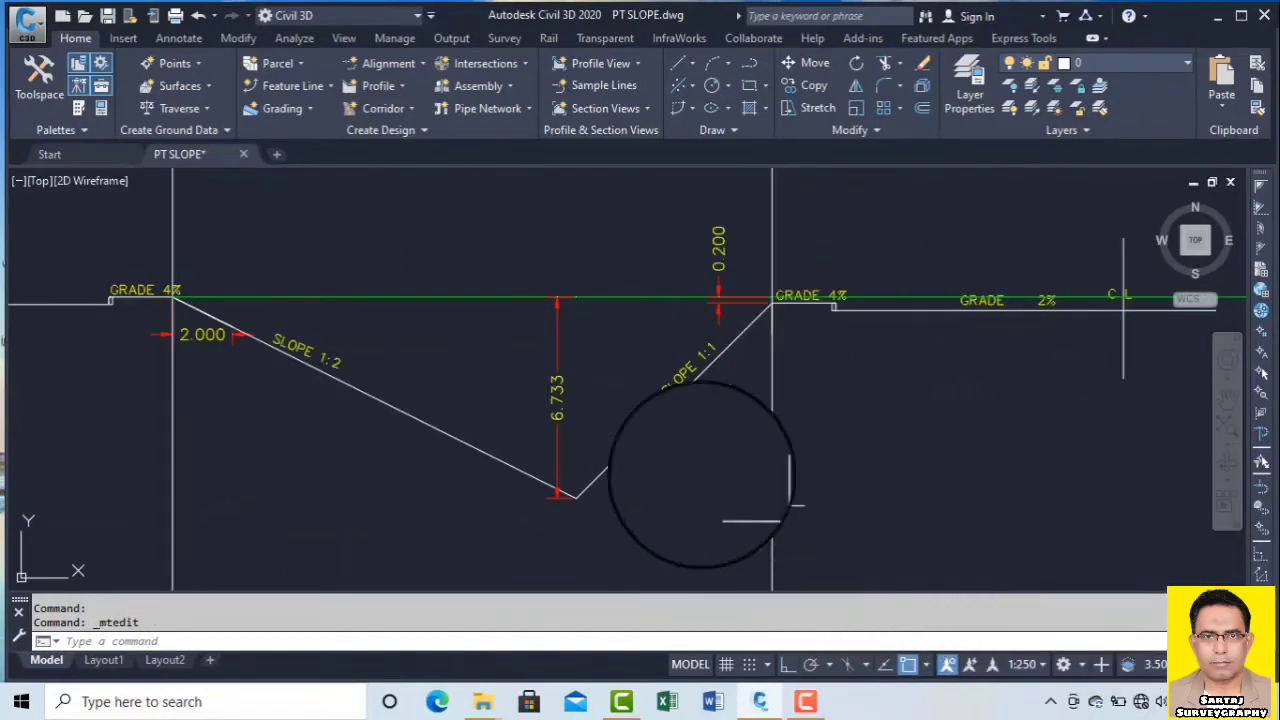
pyautogui.scroll(3, 716, 363)
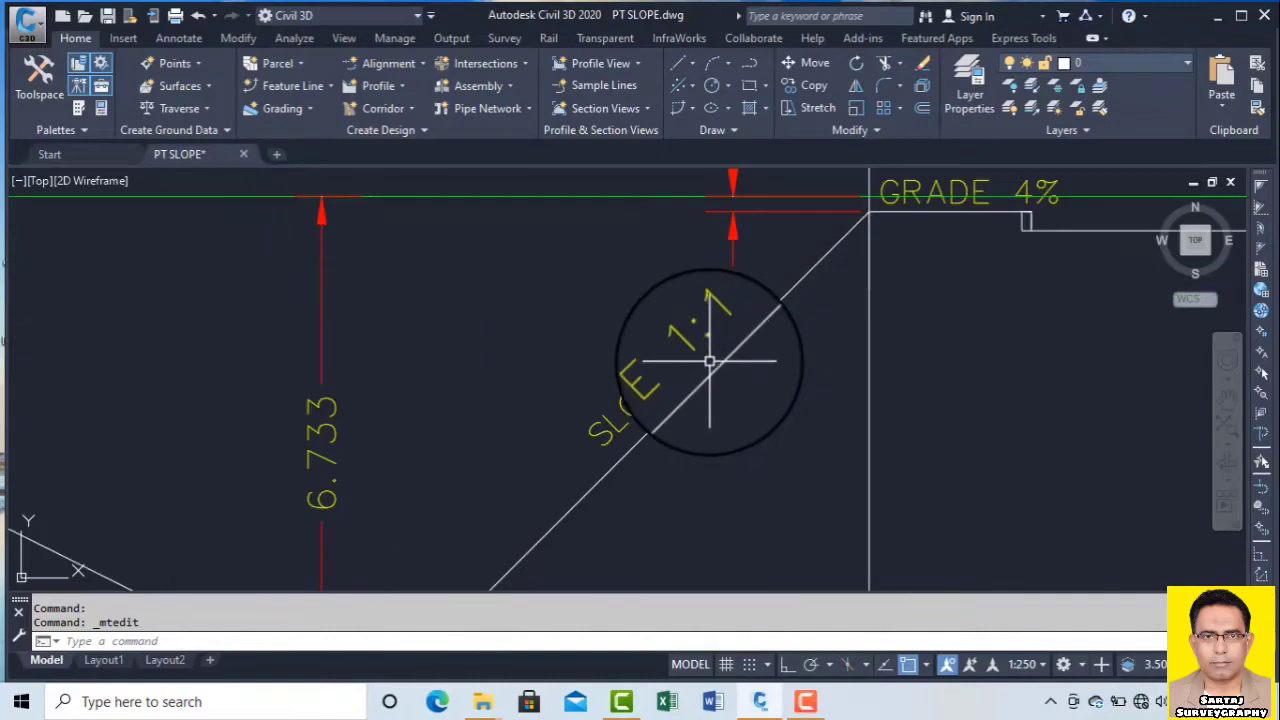
pyautogui.scroll(-3, 714, 358)
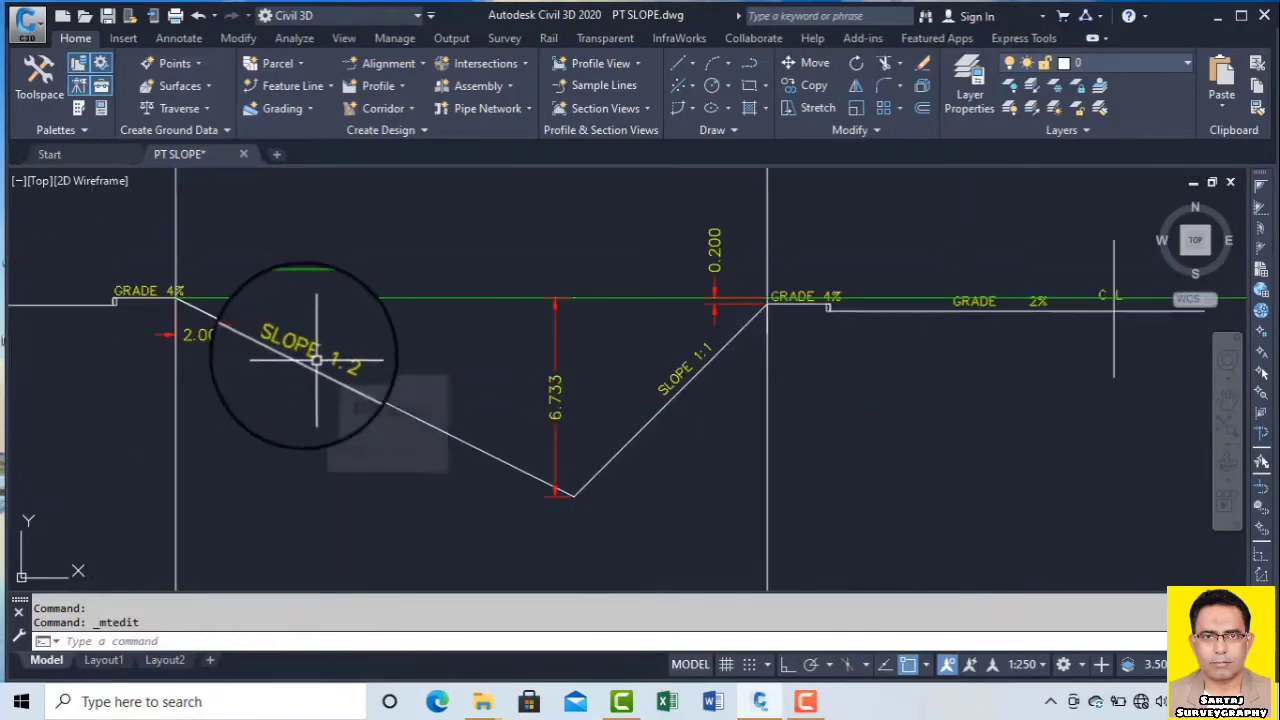
pyautogui.scroll(-1, 210, 327)
pyautogui.moveTo(357, 363)
pyautogui.mouseDown(button='middle')
pyautogui.moveTo(410, 459)
pyautogui.moveTo(423, 424)
pyautogui.mouseUp(button='middle')
pyautogui.scroll(-1, 416, 460)
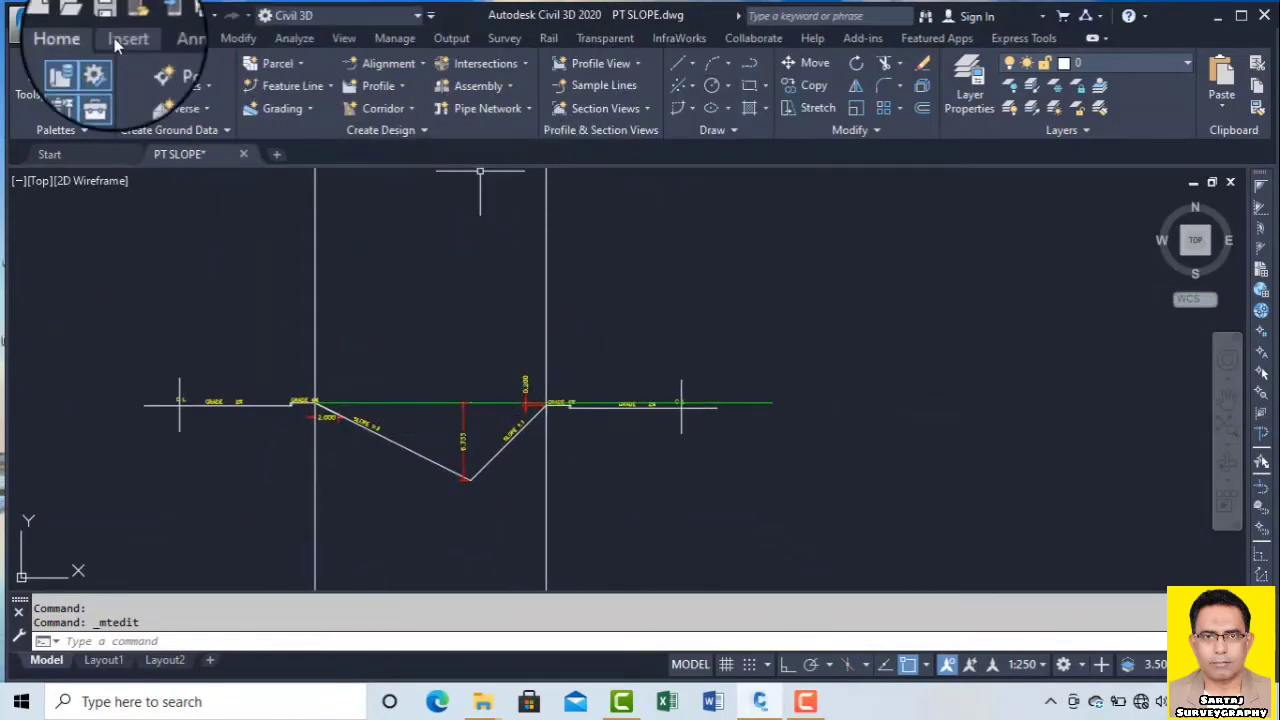
# Add a linear dimension between the two vertical road-edge lines above the cross-section
pyautogui.click(184, 40)
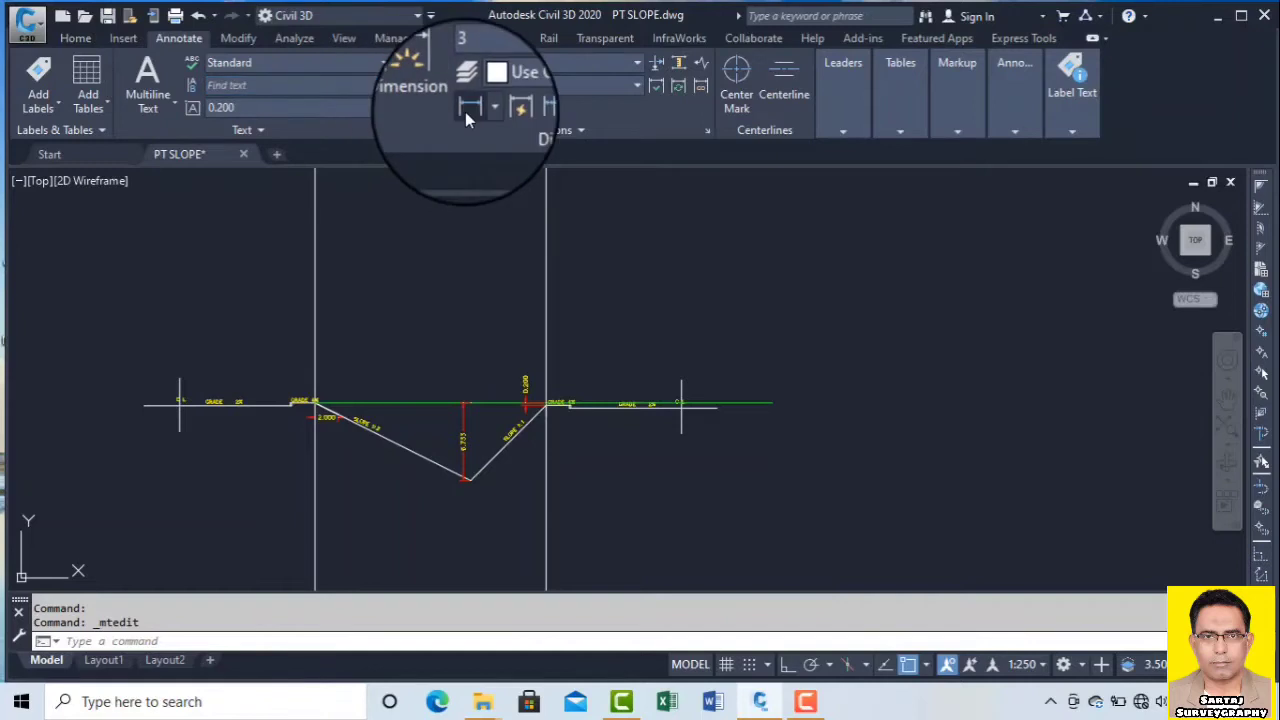
pyautogui.click(467, 108)
pyautogui.click(545, 276)
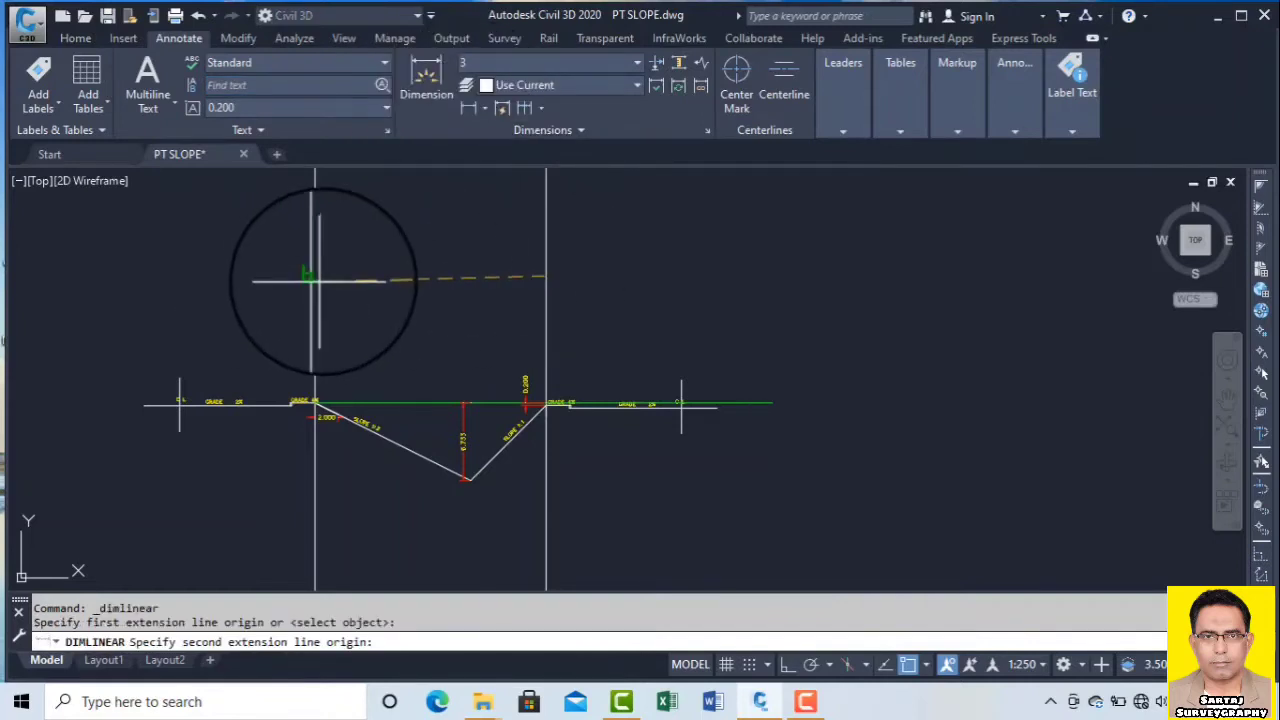
pyautogui.click(315, 277)
pyautogui.scroll(5, 391, 296)
pyautogui.click(503, 297)
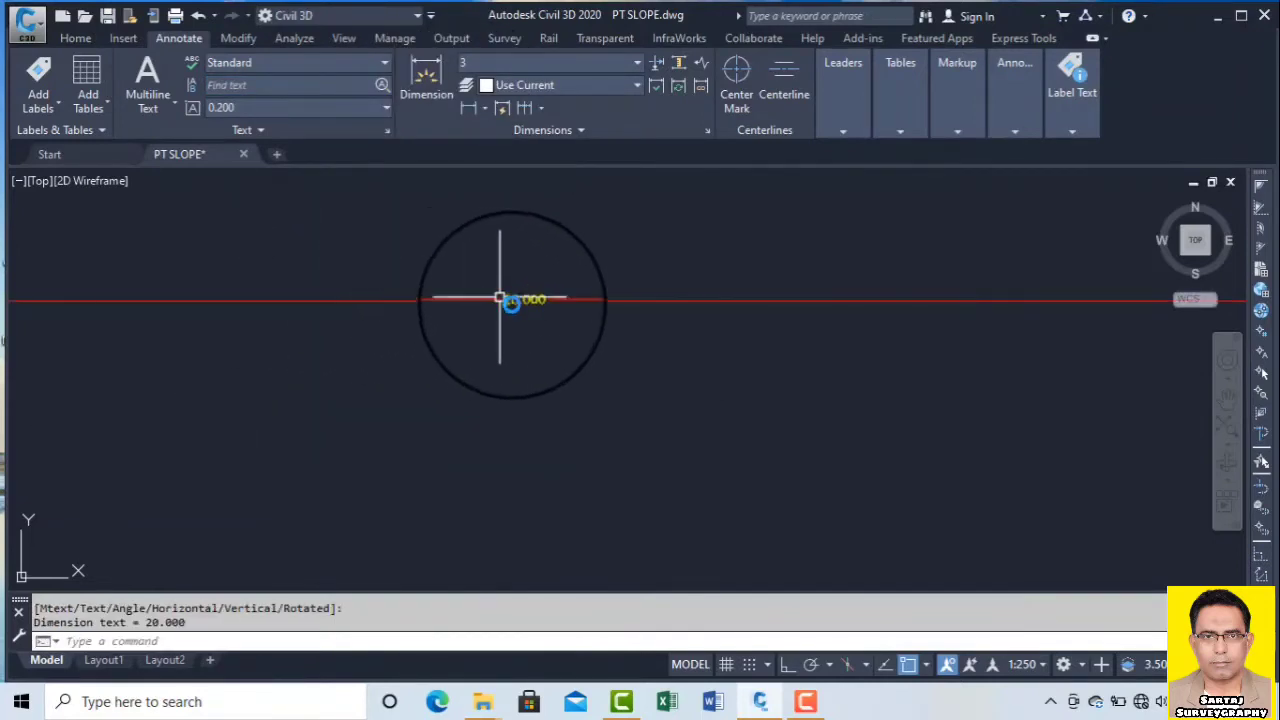
# Examine where the 1:2 and 1:1 slopes meet and the level difference between the two road edges
pyautogui.scroll(-4, 522, 302)
pyautogui.moveTo(530, 475); pyautogui.dragTo(533, 387, button='middle')
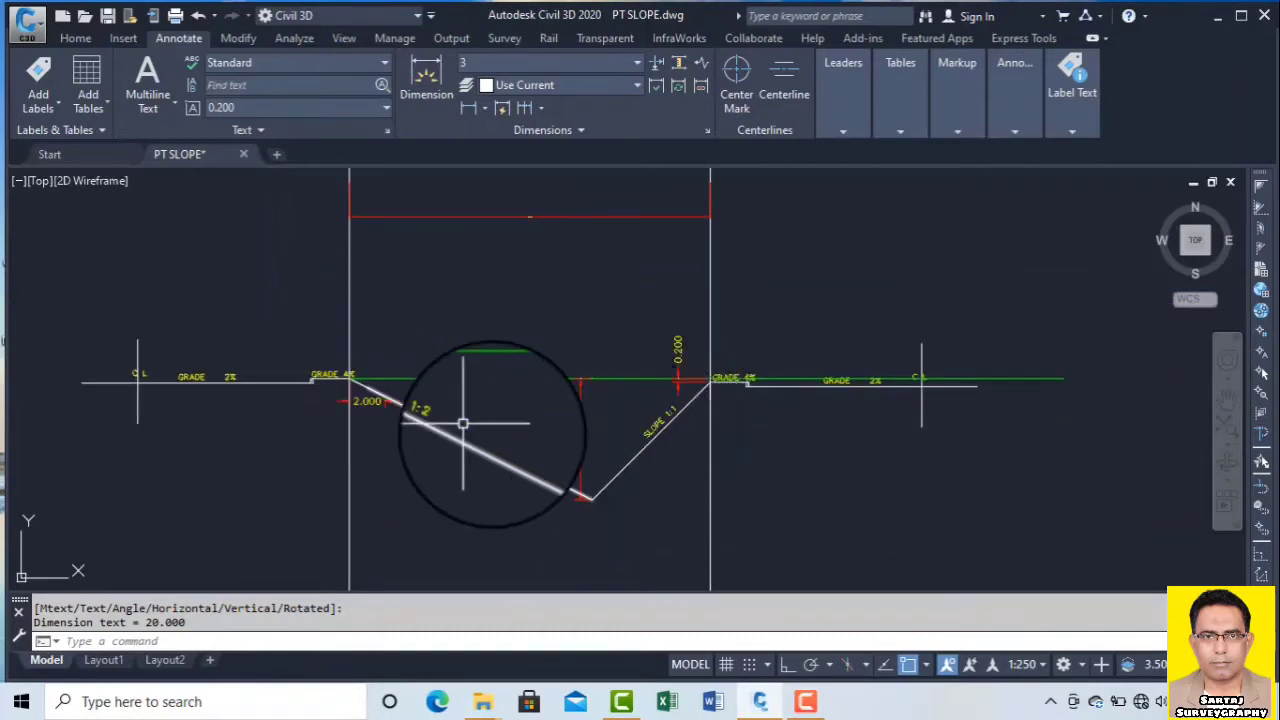
pyautogui.scroll(4, 603, 497)
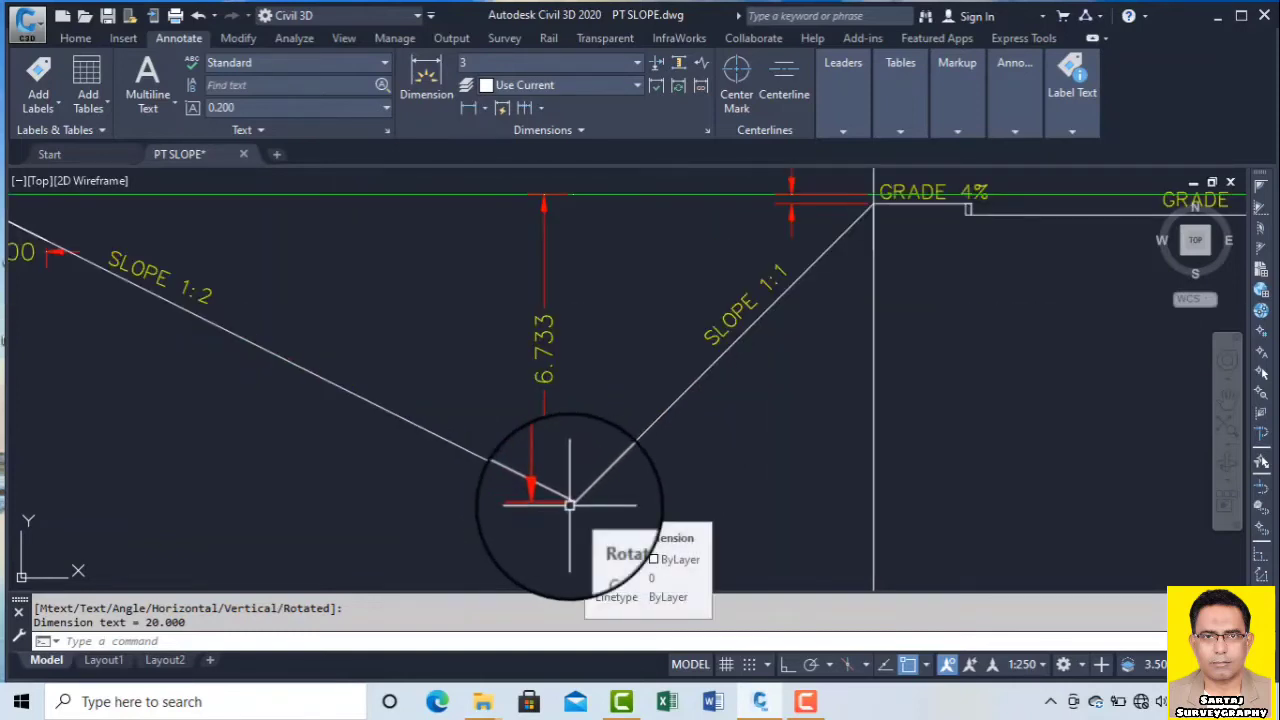
pyautogui.scroll(-4, 686, 337)
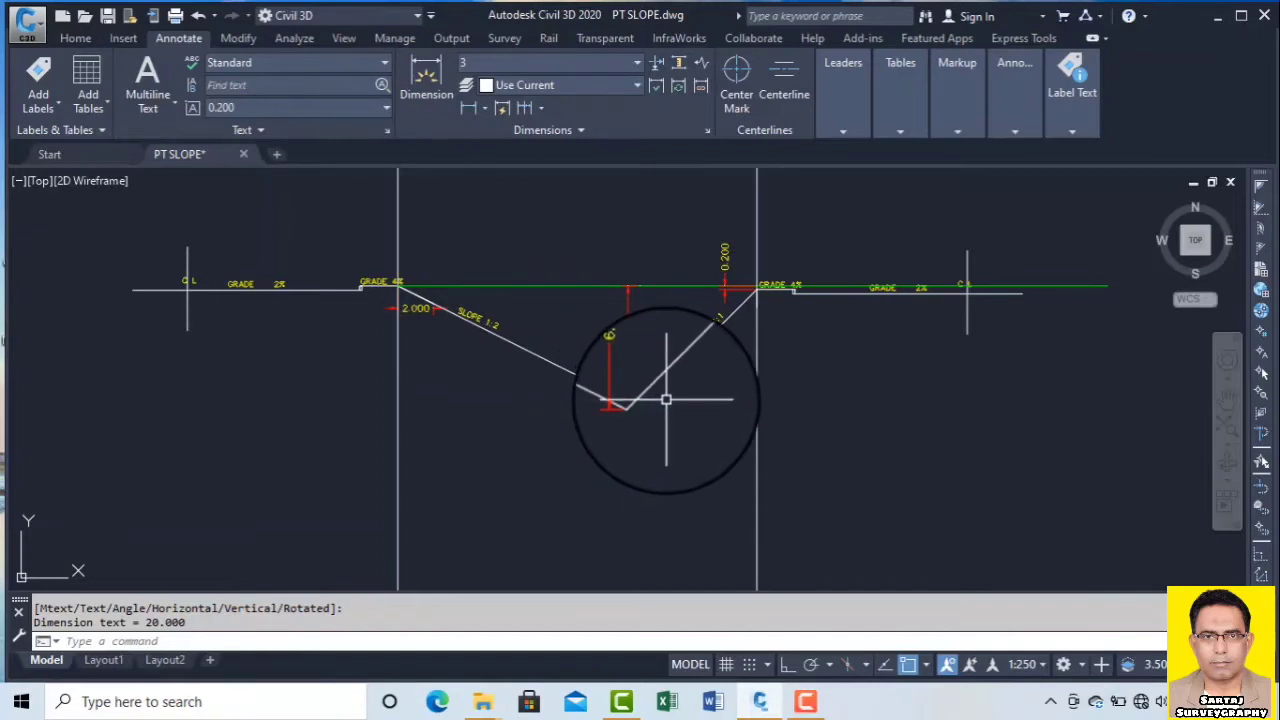
pyautogui.scroll(2, 645, 445)
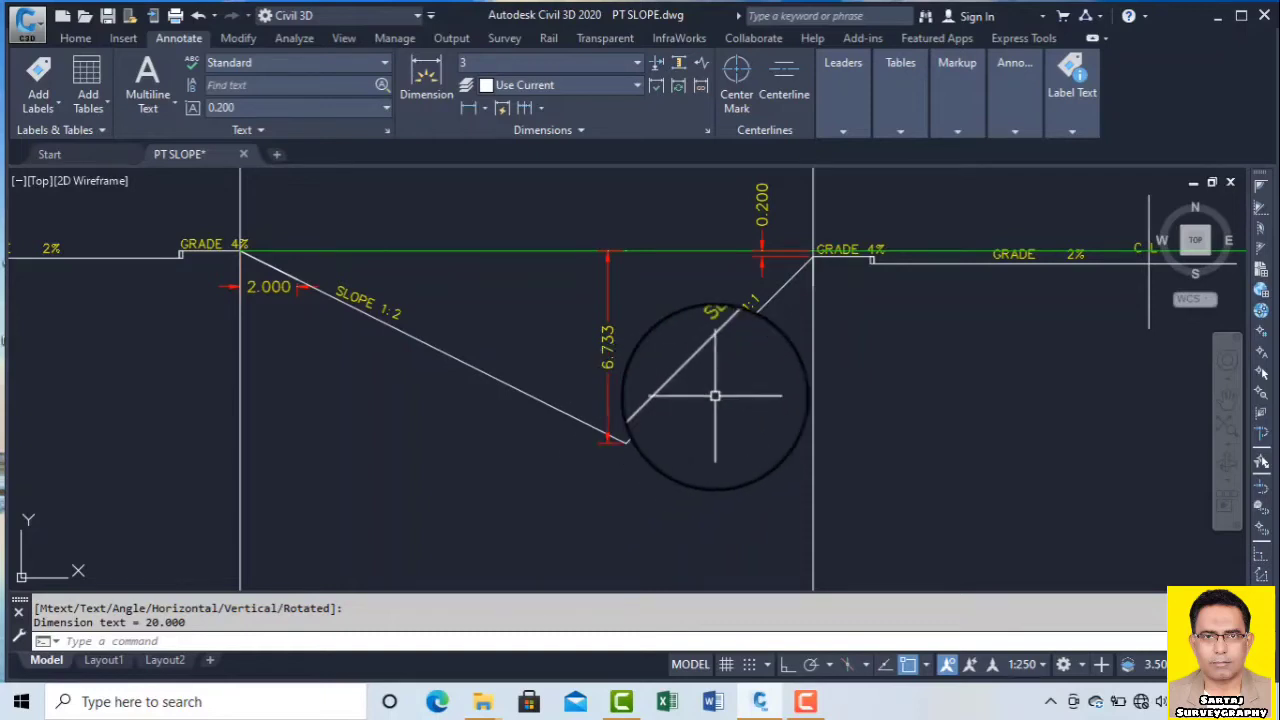
pyautogui.scroll(-2, 615, 345)
pyautogui.scroll(4, 740, 286)
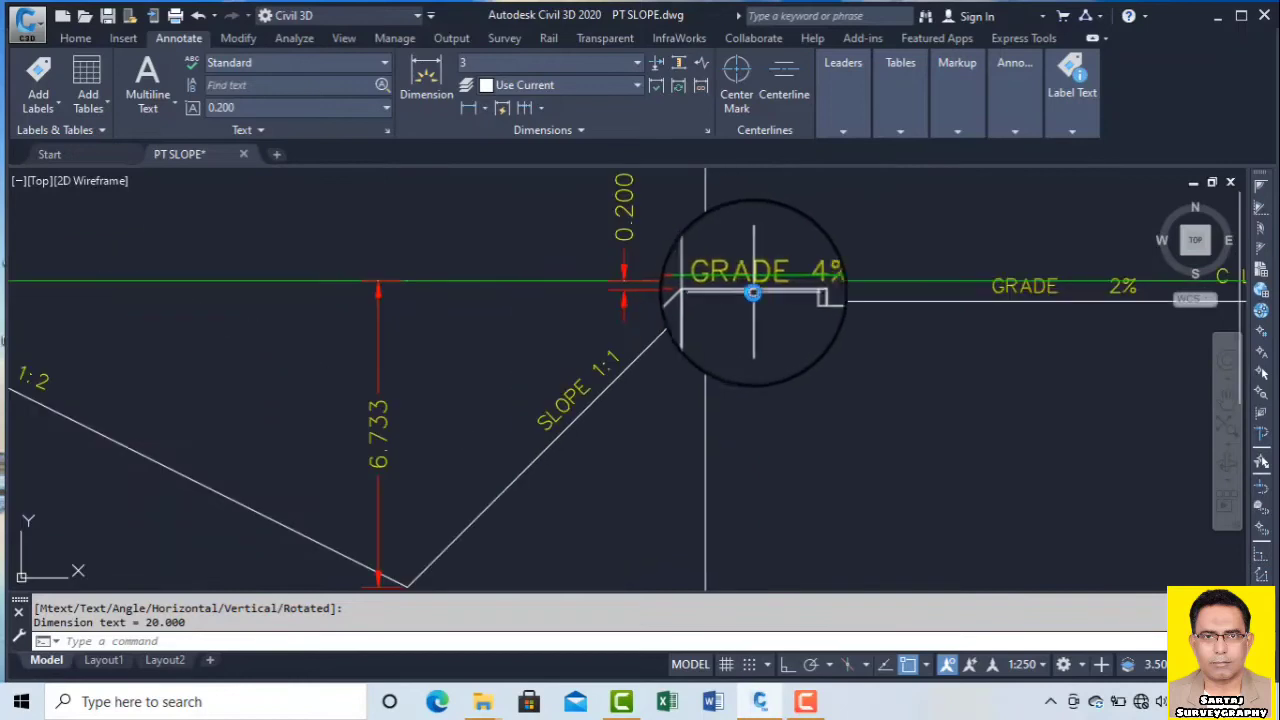
pyautogui.scroll(-2, 595, 430)
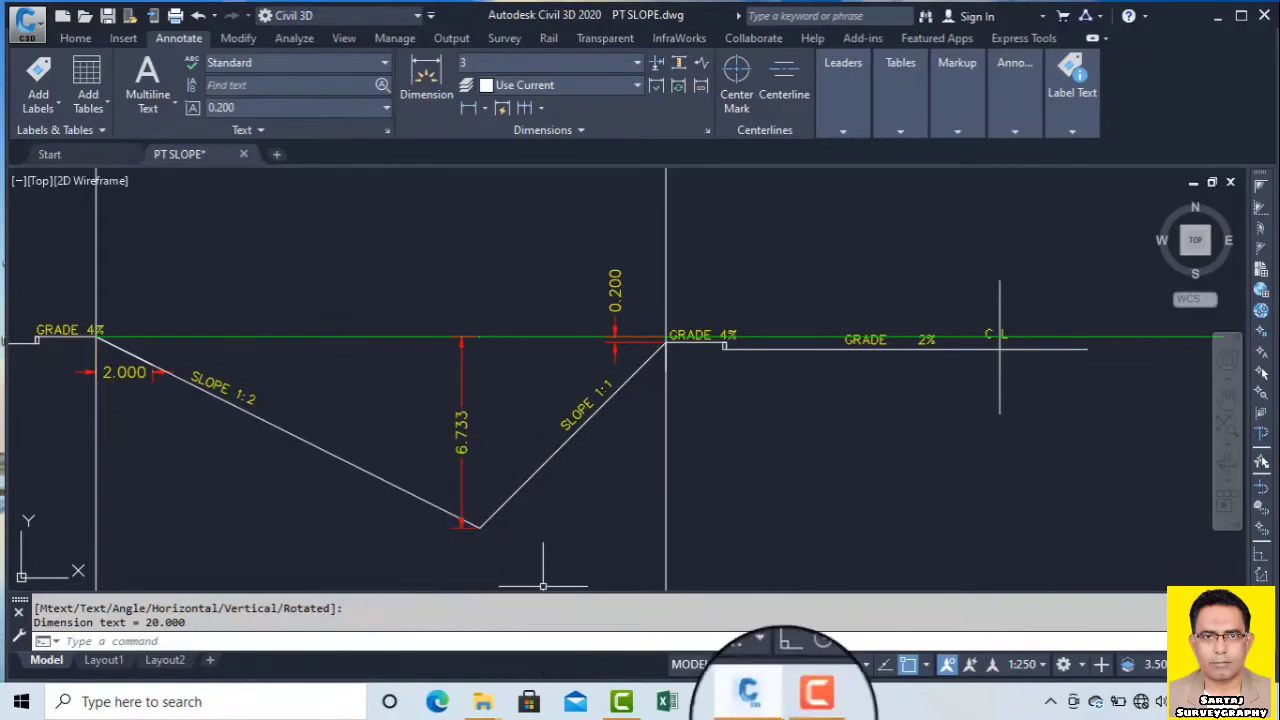
pyautogui.click(808, 704)
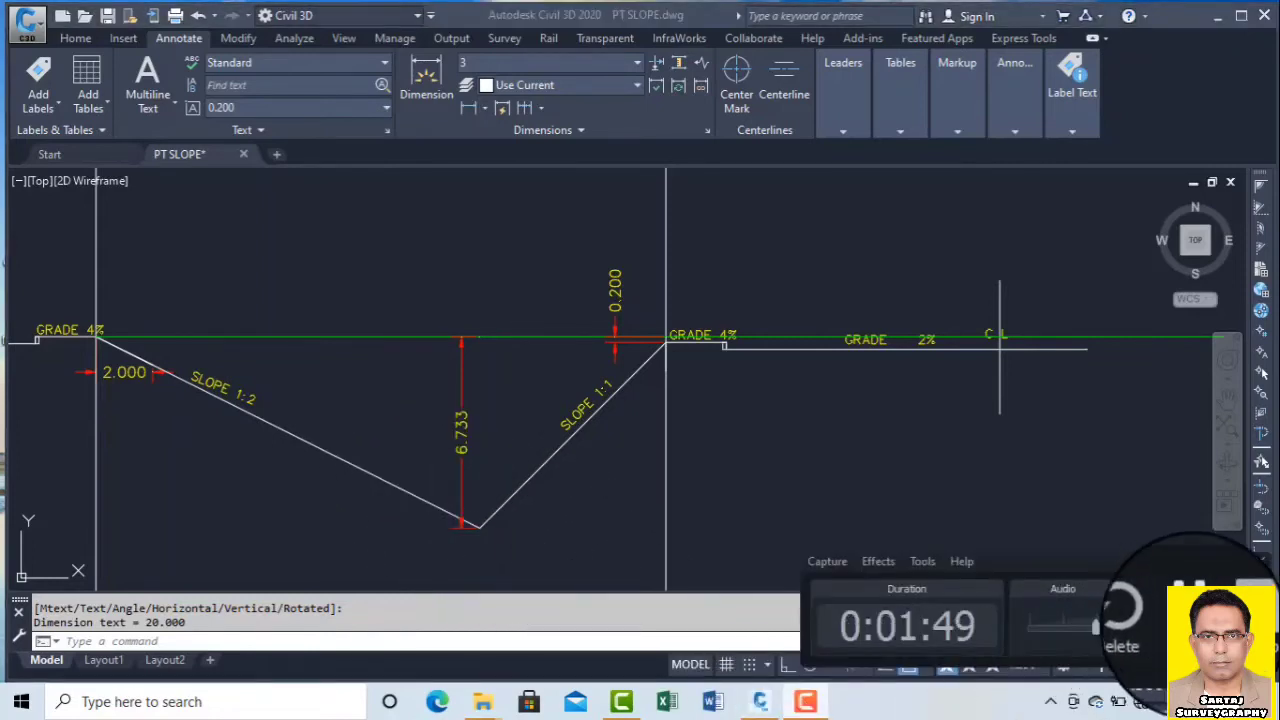
pyautogui.click(1125, 615)
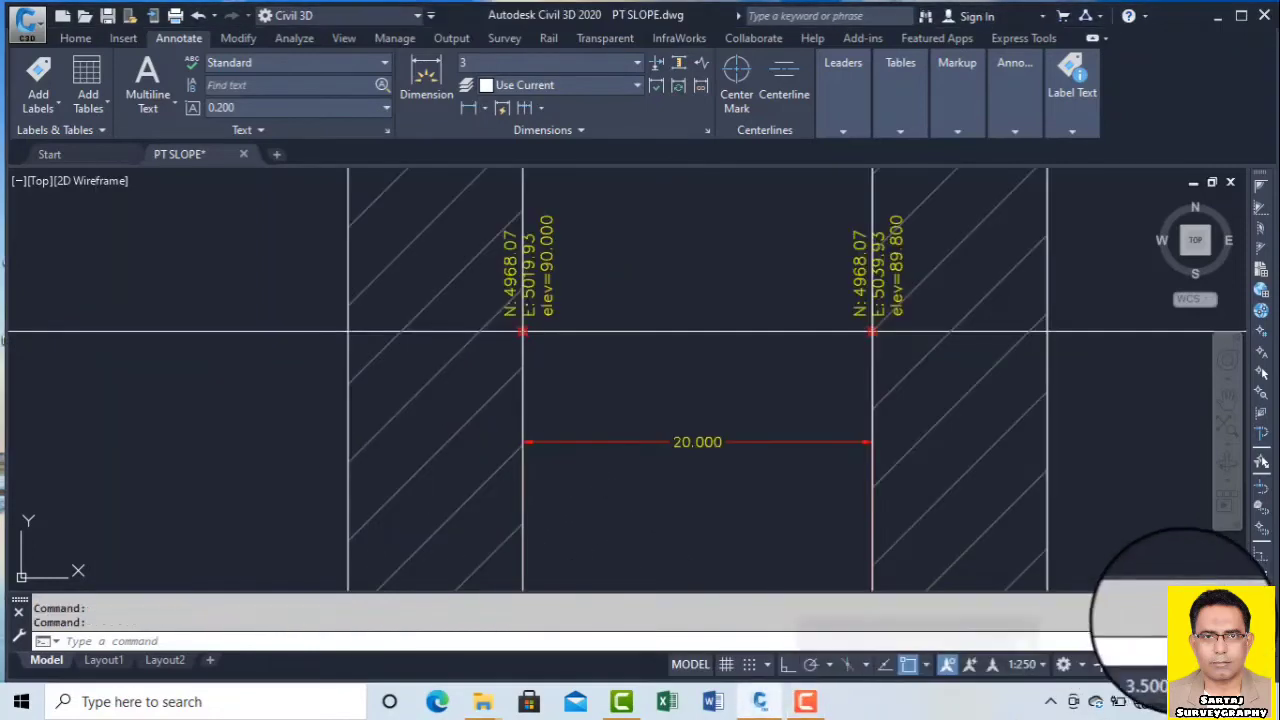
pyautogui.click(808, 704)
pyautogui.click(808, 704)
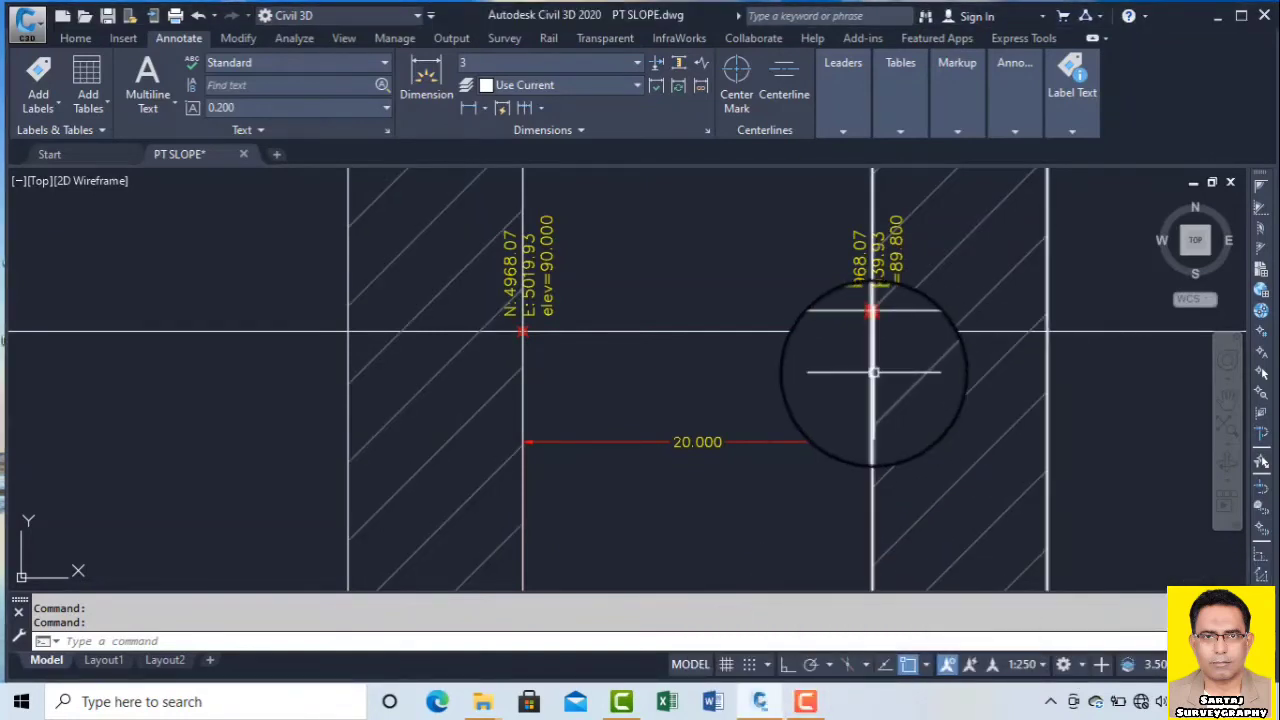
# Inspect the hatched road strips in plan and the coordinate and elevation labels of the two edge points
pyautogui.click(828, 365)
pyautogui.click(1113, 481)
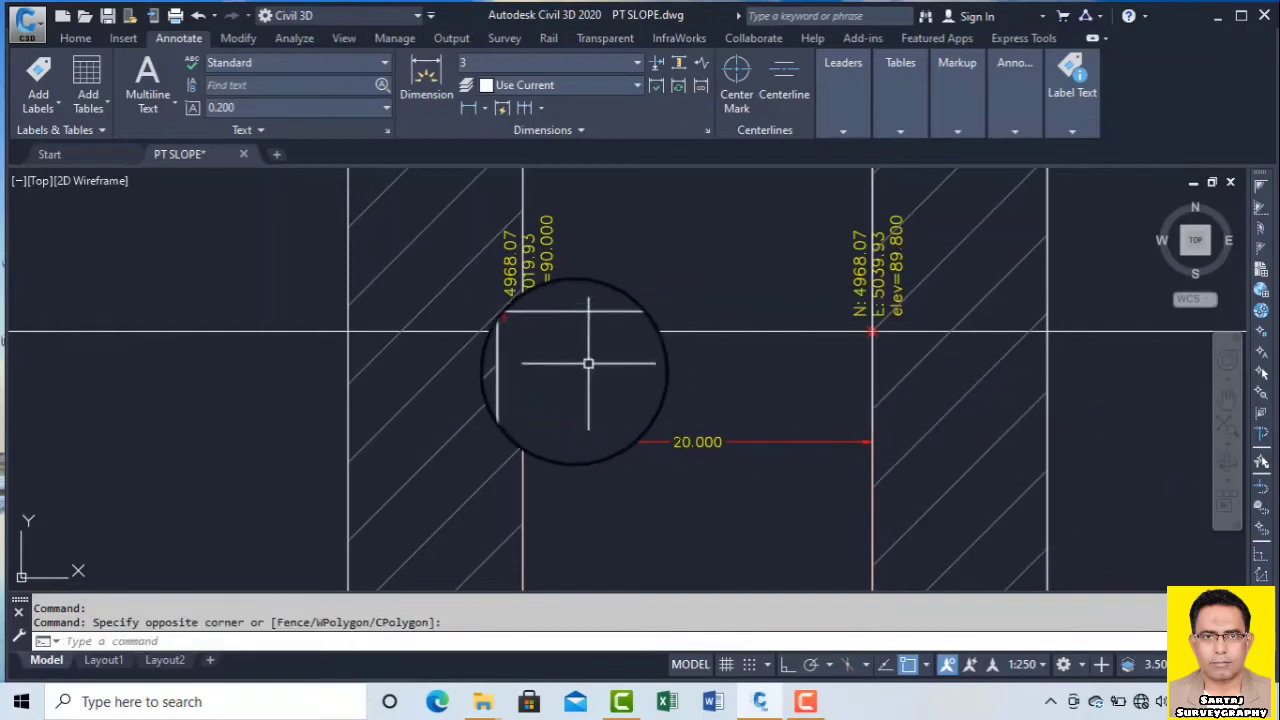
pyautogui.click(569, 374)
pyautogui.click(303, 408)
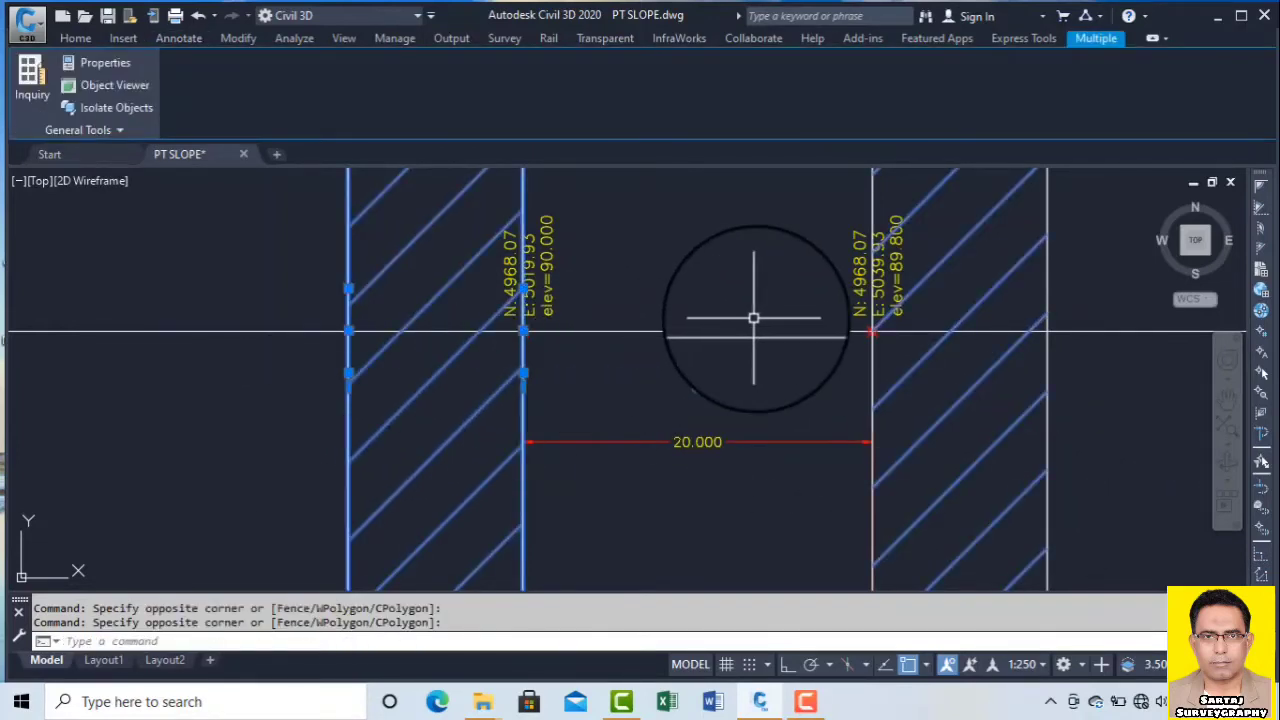
pyautogui.press('Escape')
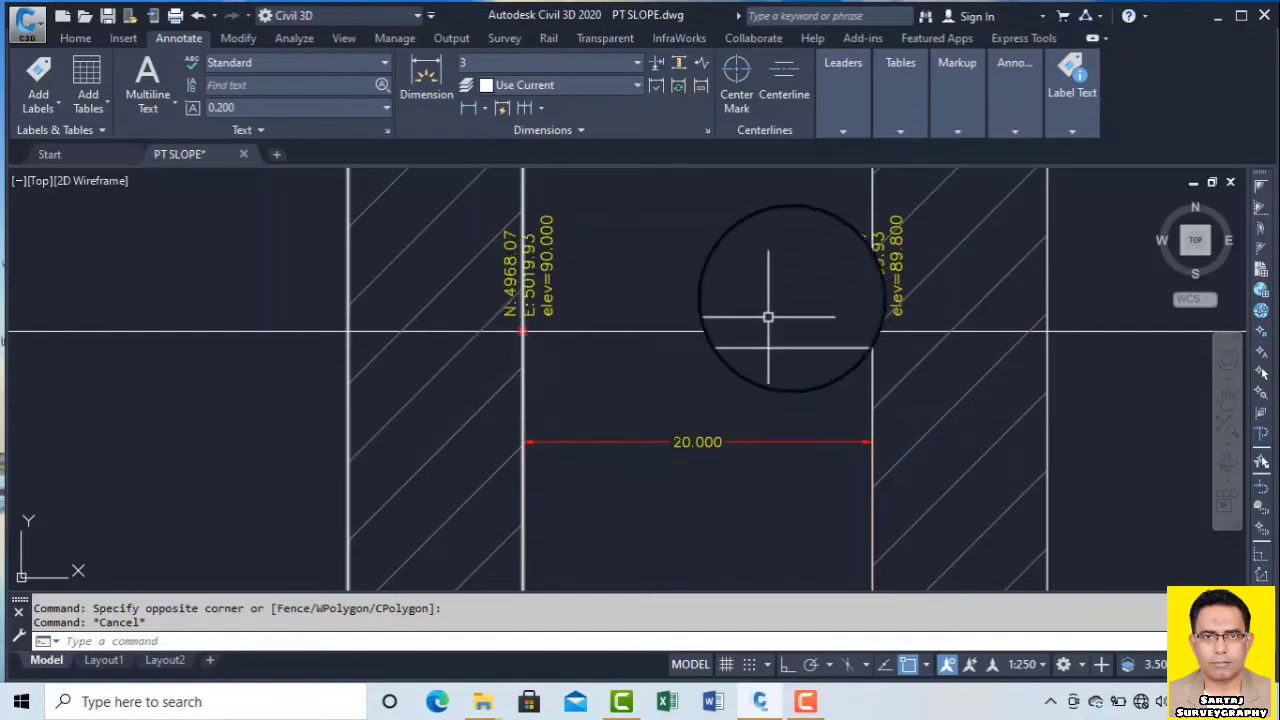
pyautogui.scroll(2, 561, 257)
pyautogui.scroll(-2, 561, 257)
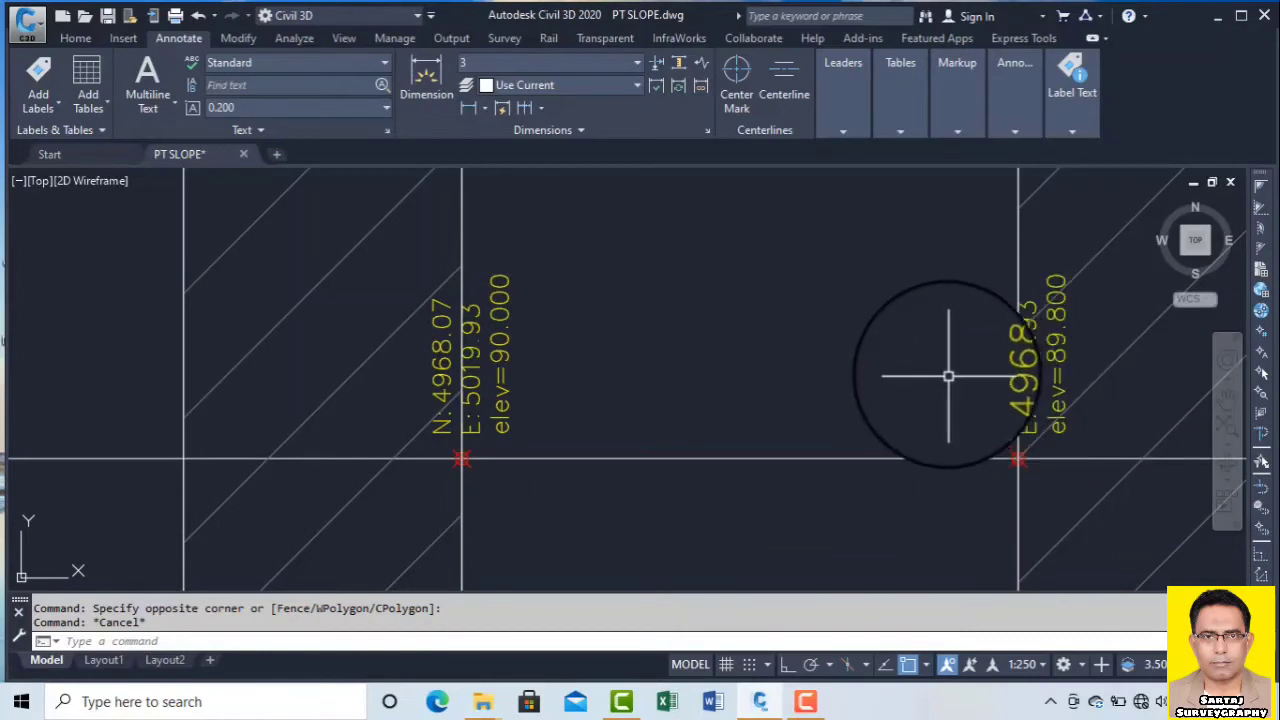
pyautogui.scroll(-2, 951, 361)
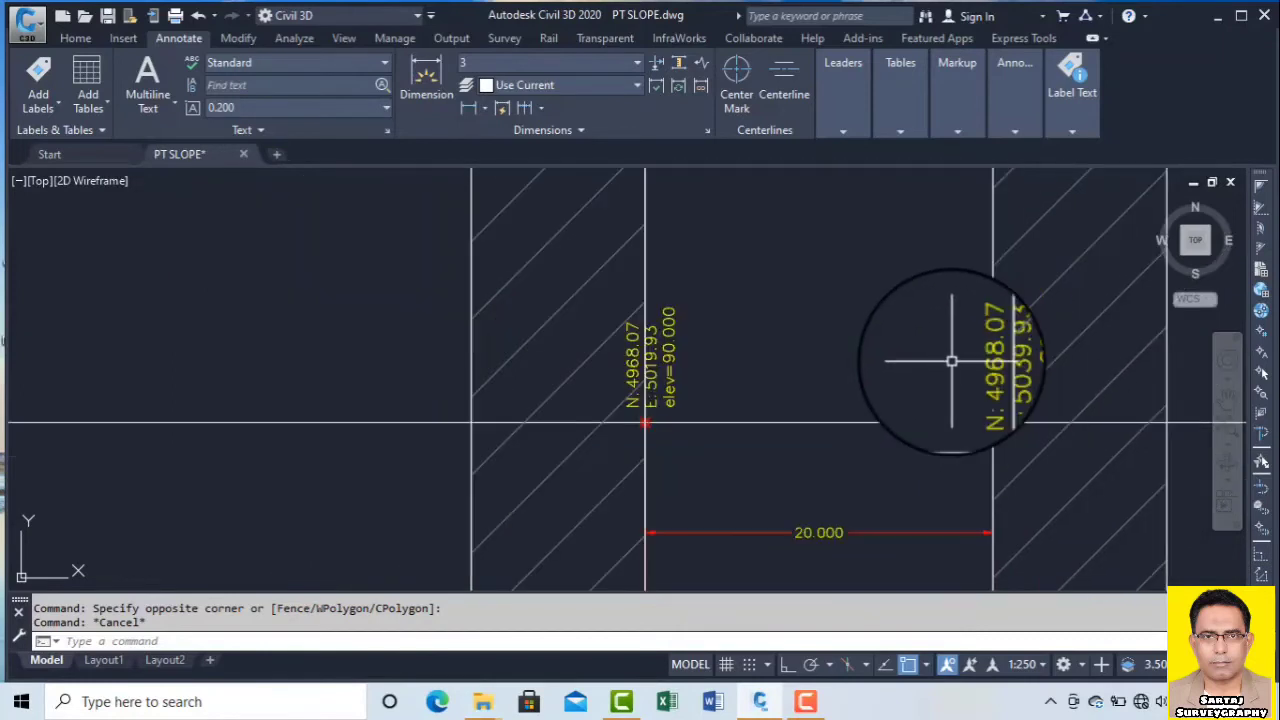
# Start a High/Low Point using the edge point at elevation 90.000 as the start point and the one at 89.800 as the second point
pyautogui.click(81, 41)
pyautogui.click(180, 65)
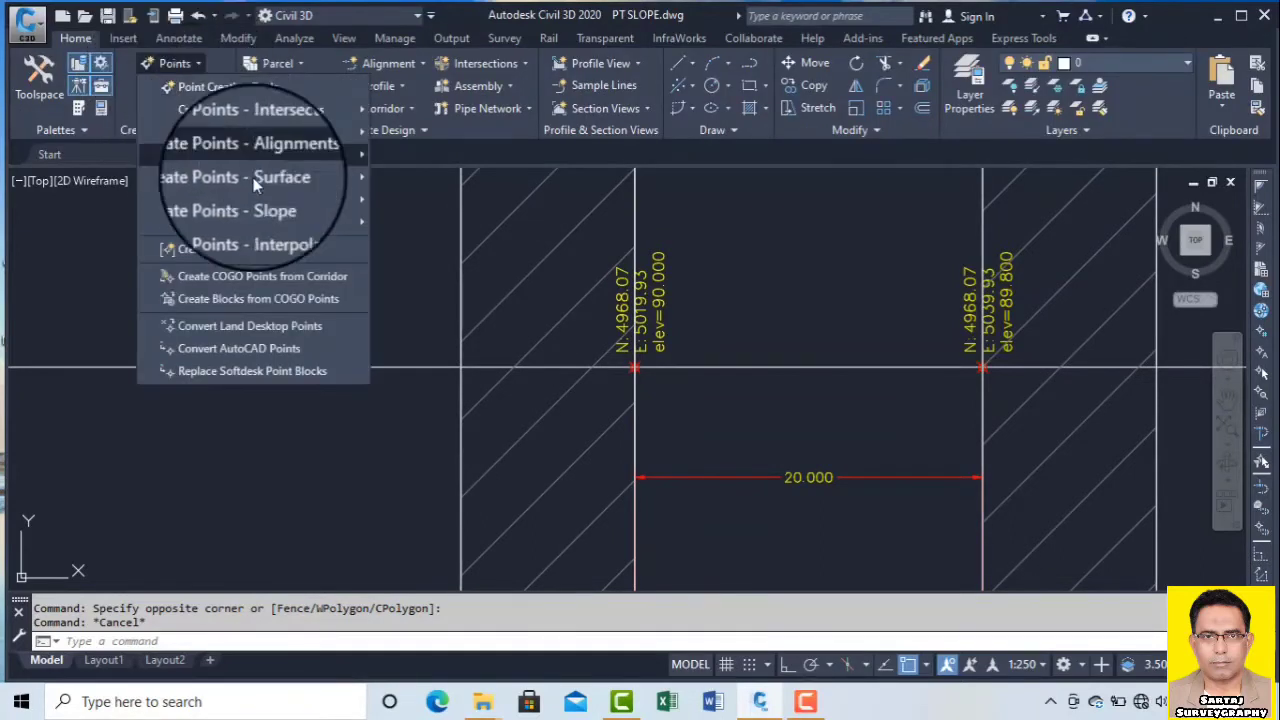
pyautogui.moveTo(280, 204)
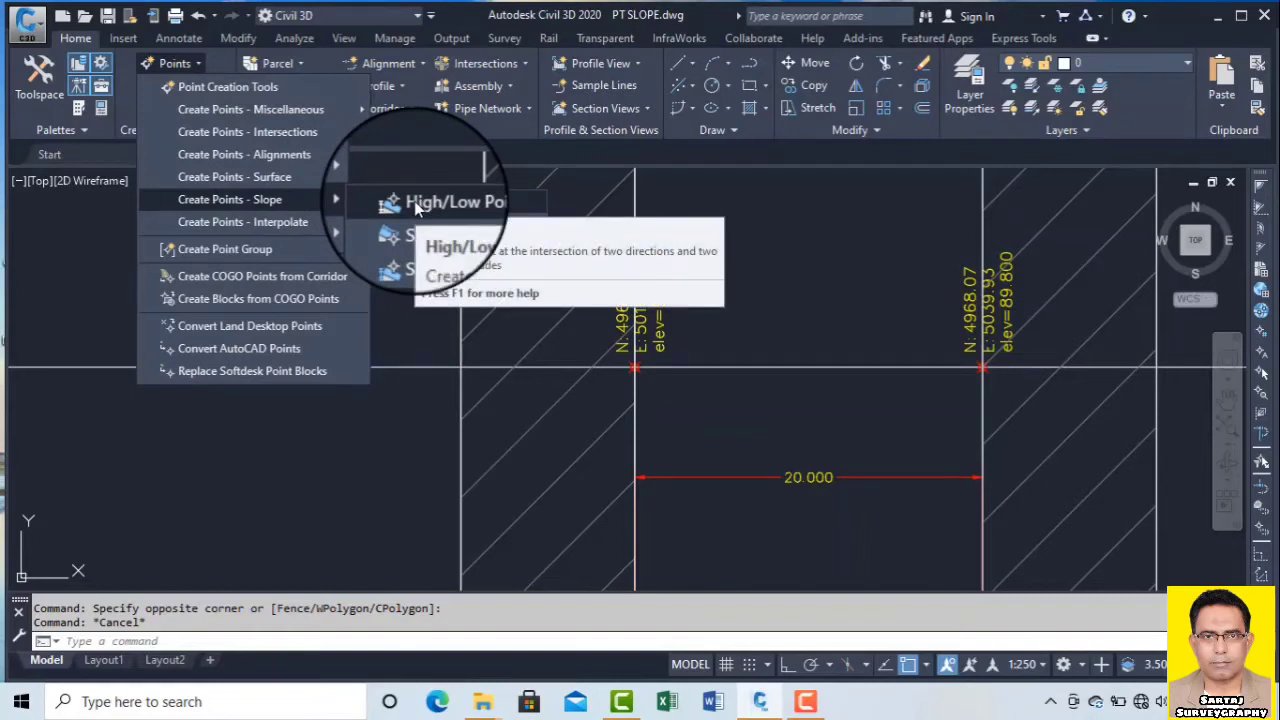
pyautogui.click(418, 206)
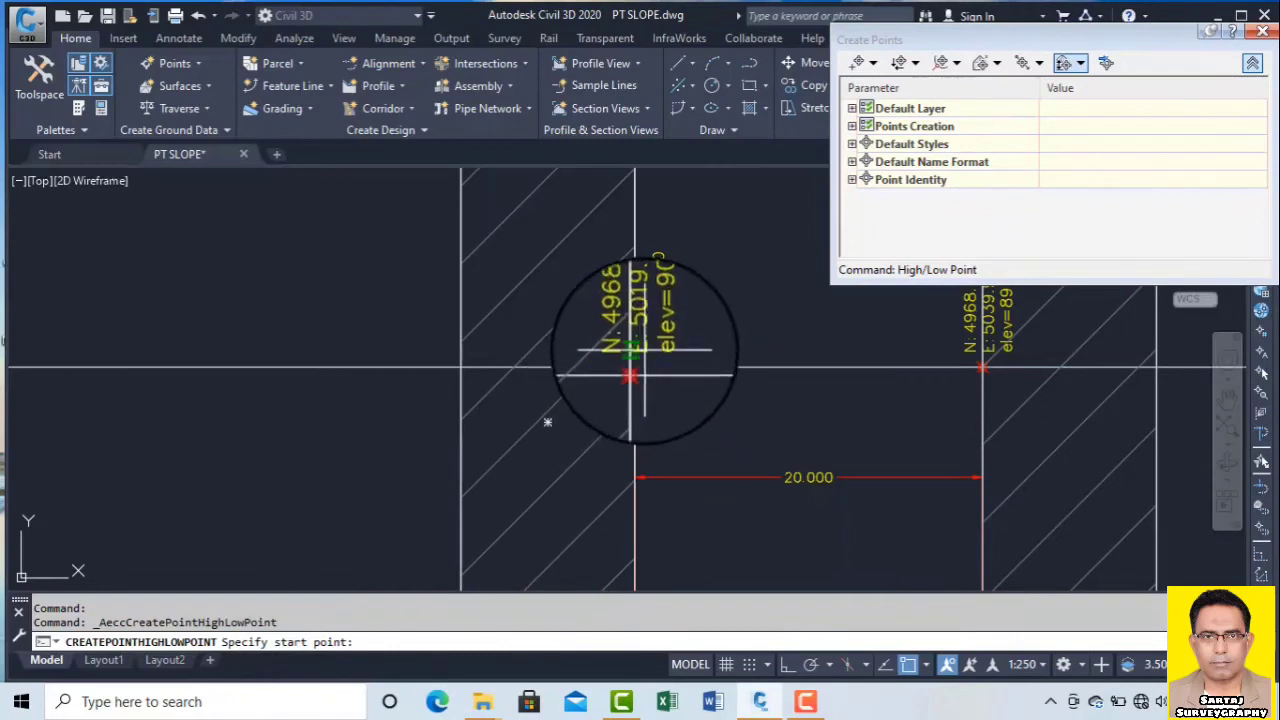
pyautogui.scroll(8, 640, 360)
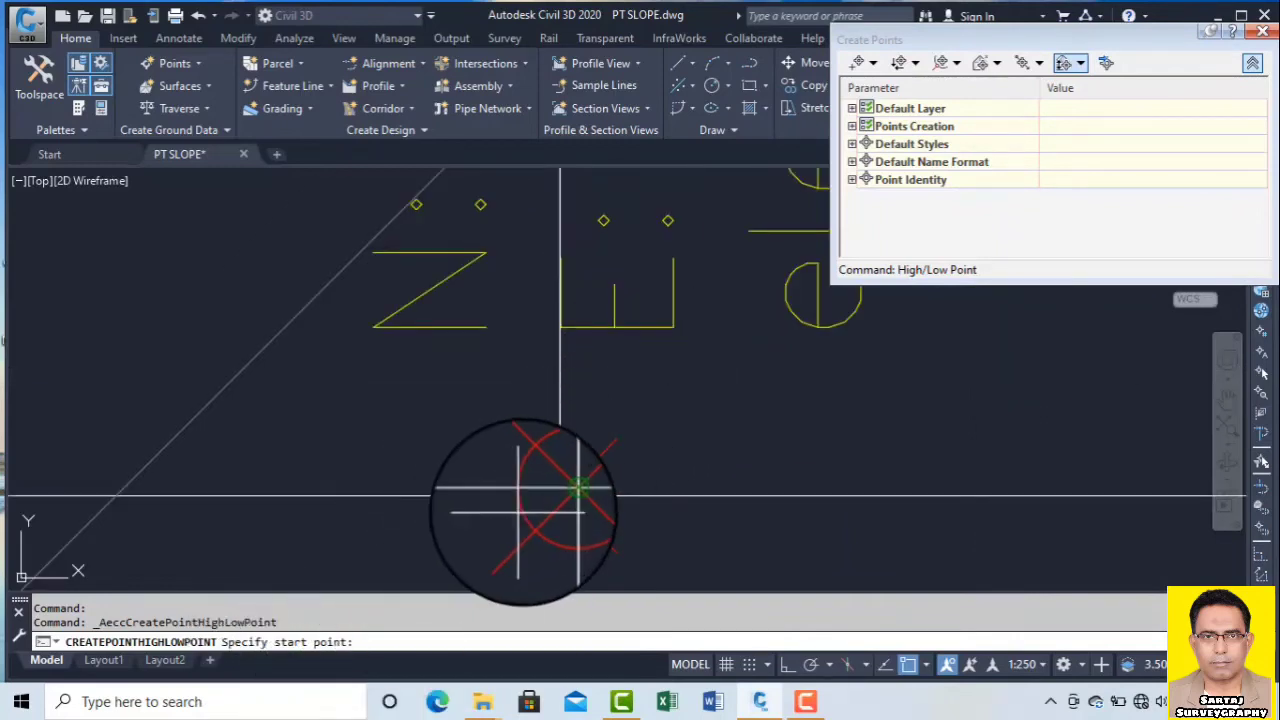
pyautogui.click(560, 495)
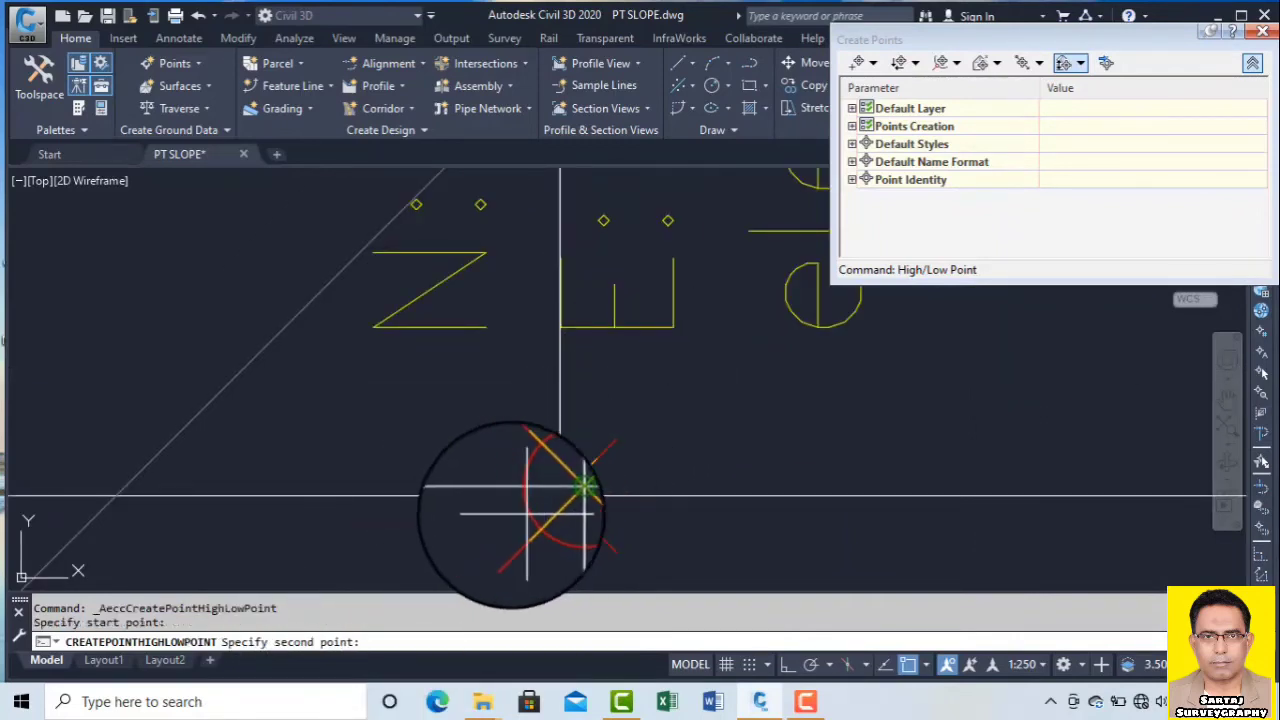
pyautogui.scroll(-3, 480, 385)
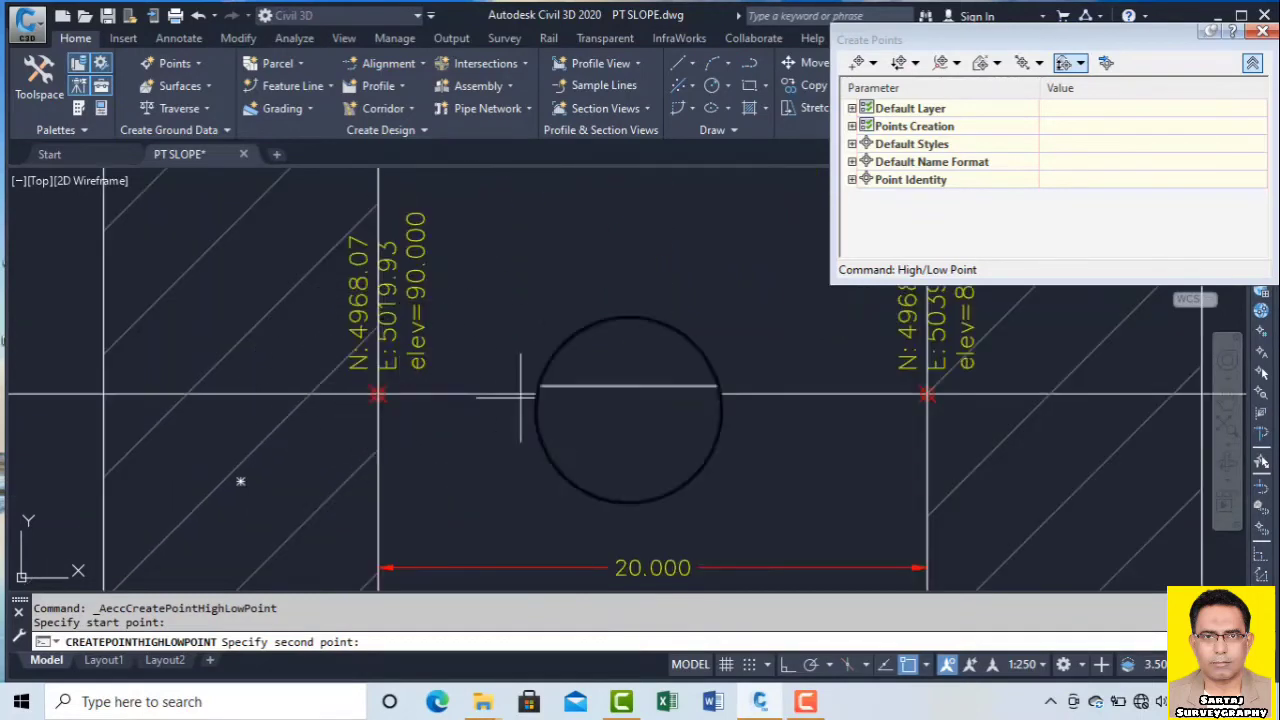
pyautogui.scroll(-3, 910, 390)
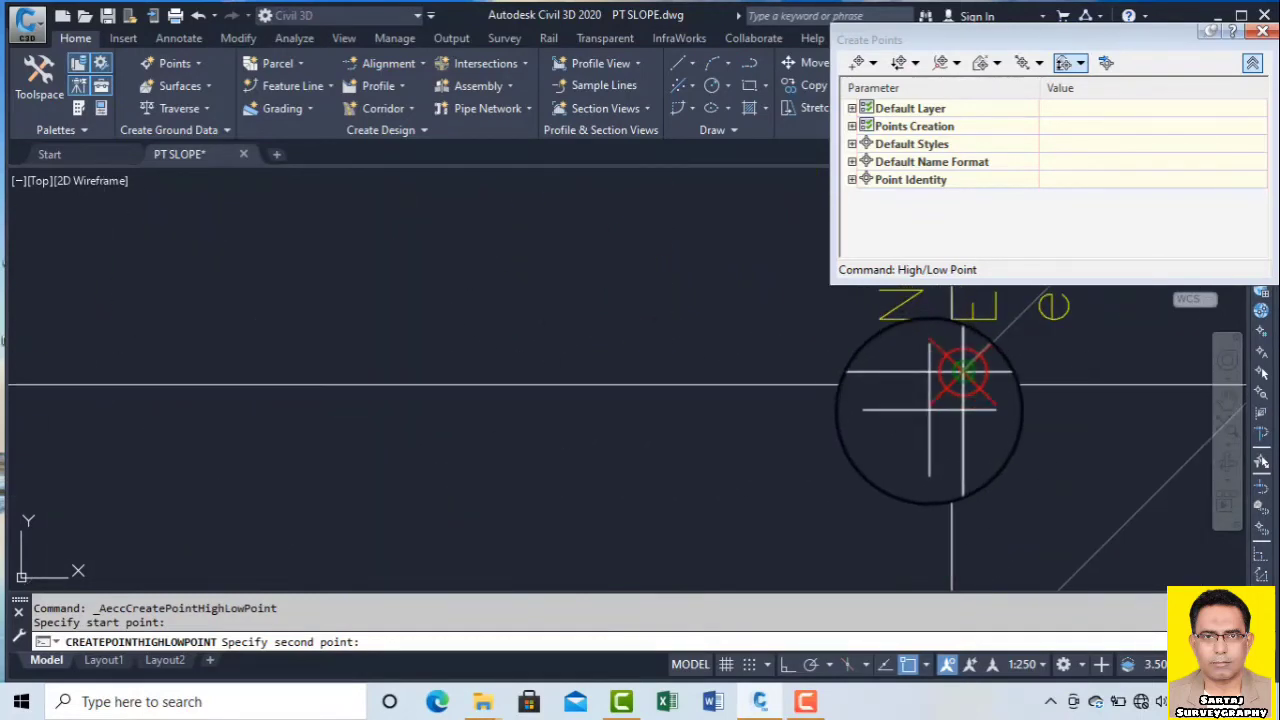
pyautogui.scroll(2, 943, 405)
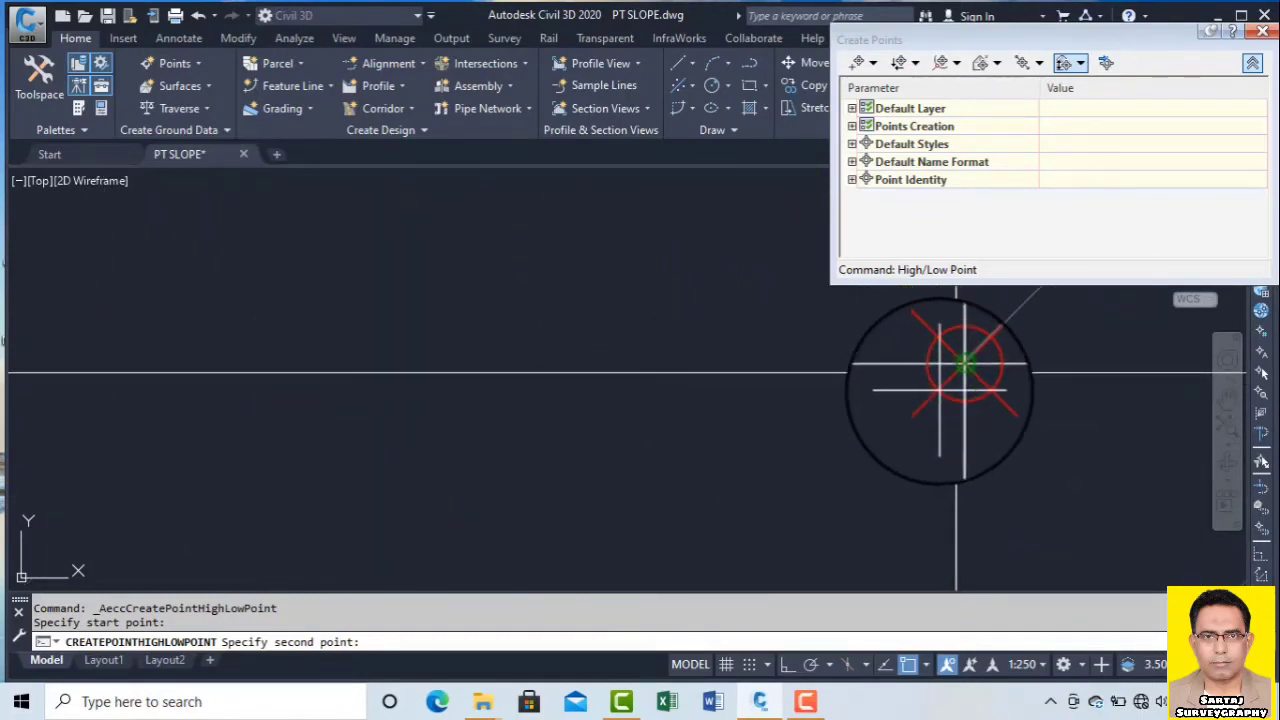
pyautogui.click(940, 390)
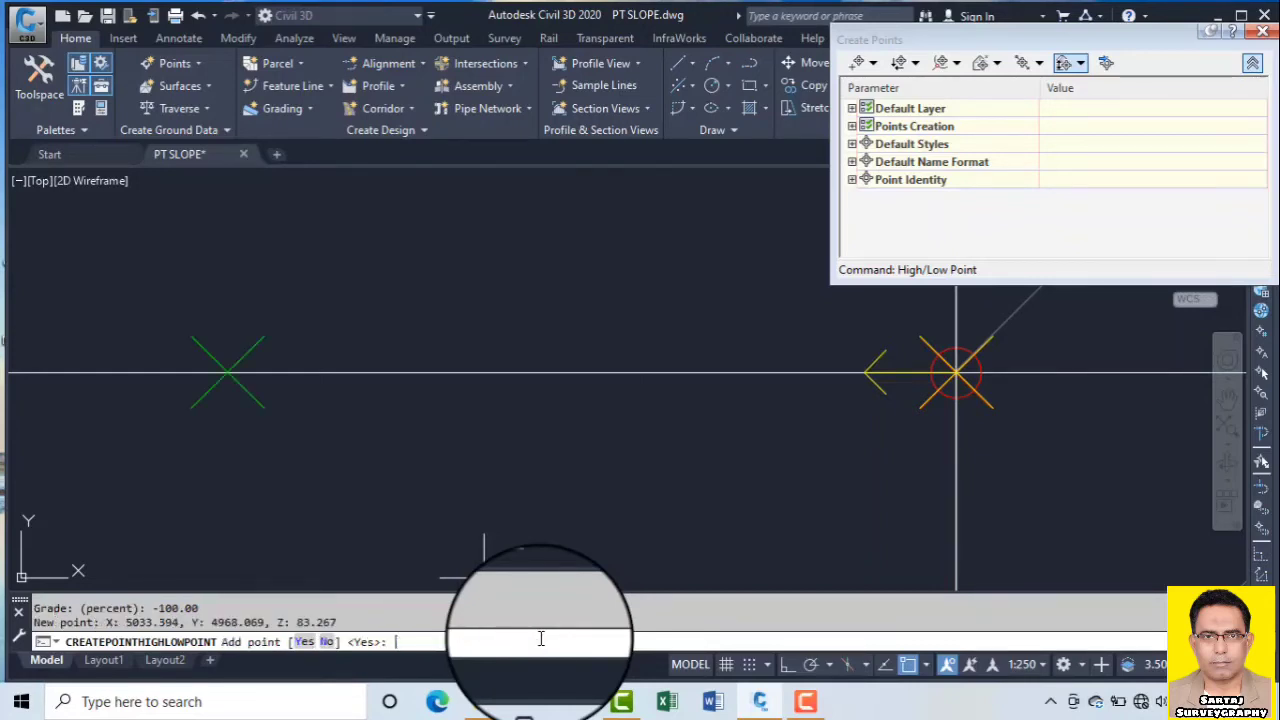
# Accept the computed low point and add it to the drawing between the two road edges
pyautogui.scroll(5, 571, 371)
pyautogui.scroll(2, 571, 371)
pyautogui.press('Return')
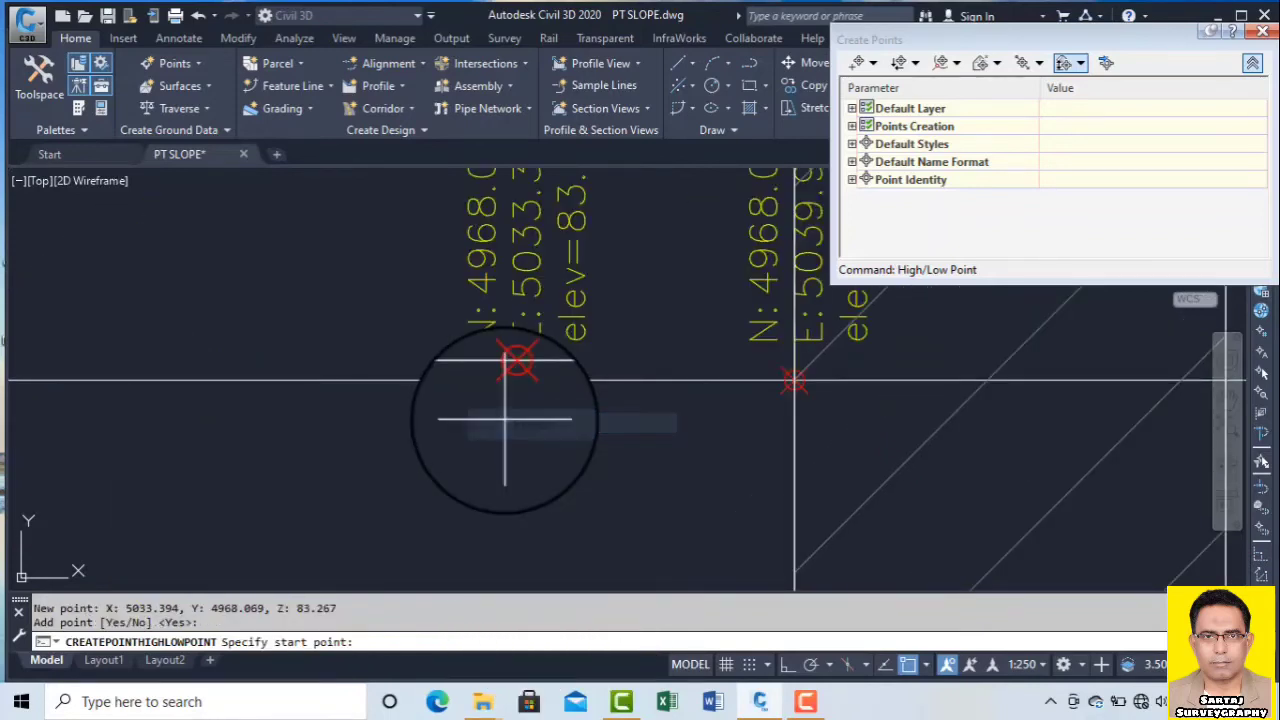
# Add a linear dimension from the new low point to the road-edge point at elevation 89.800, just below the horizontal line
pyautogui.scroll(-3, 514, 432)
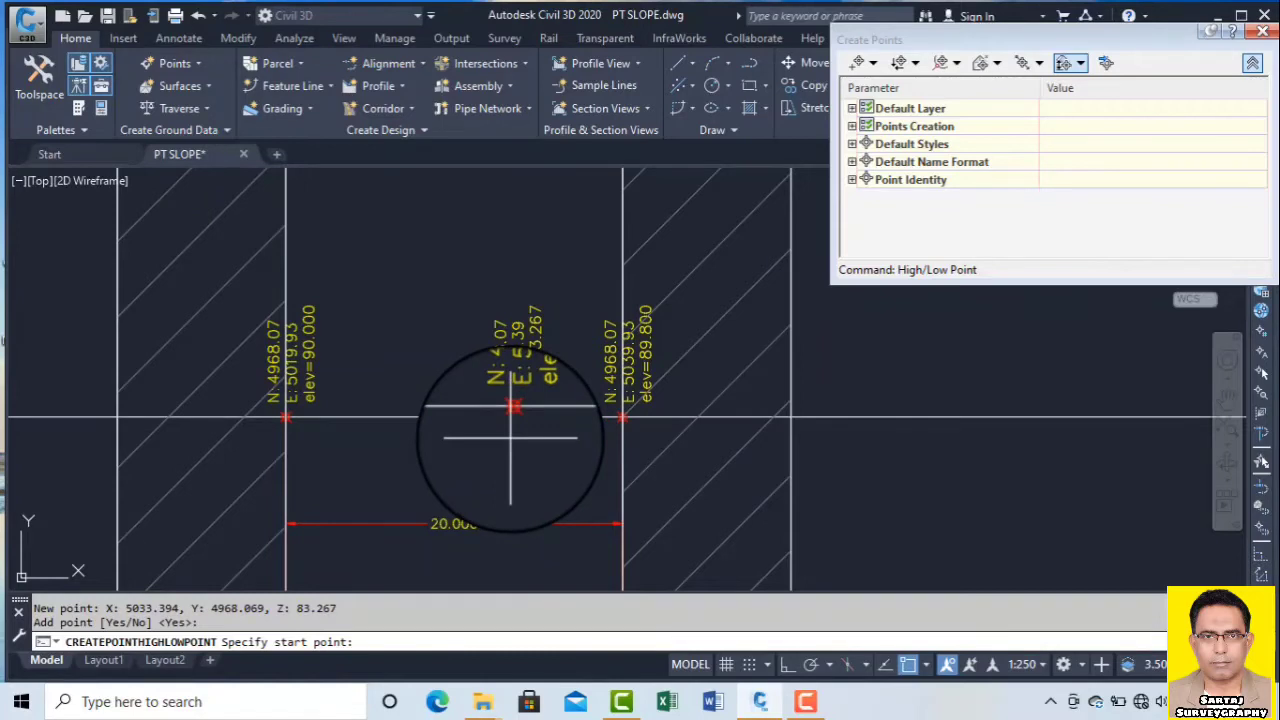
pyautogui.scroll(4, 544, 371)
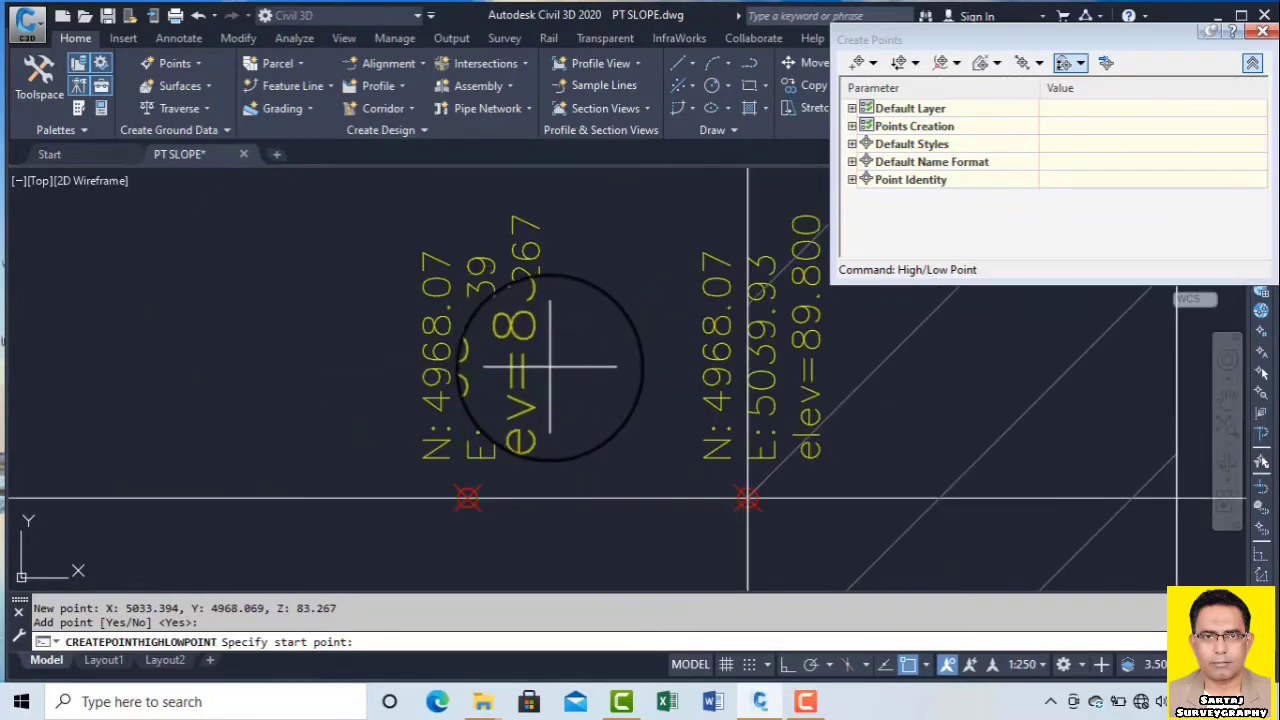
pyautogui.scroll(-3, 550, 366)
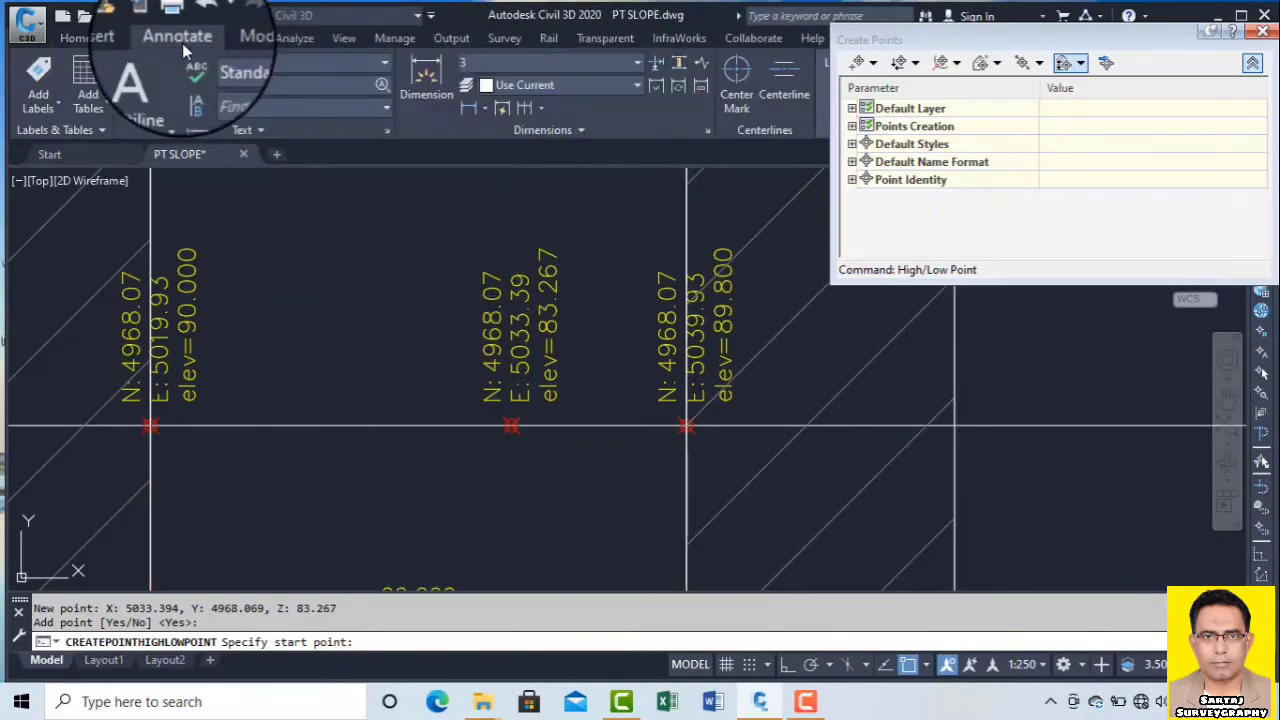
pyautogui.click(475, 106)
pyautogui.click(511, 425)
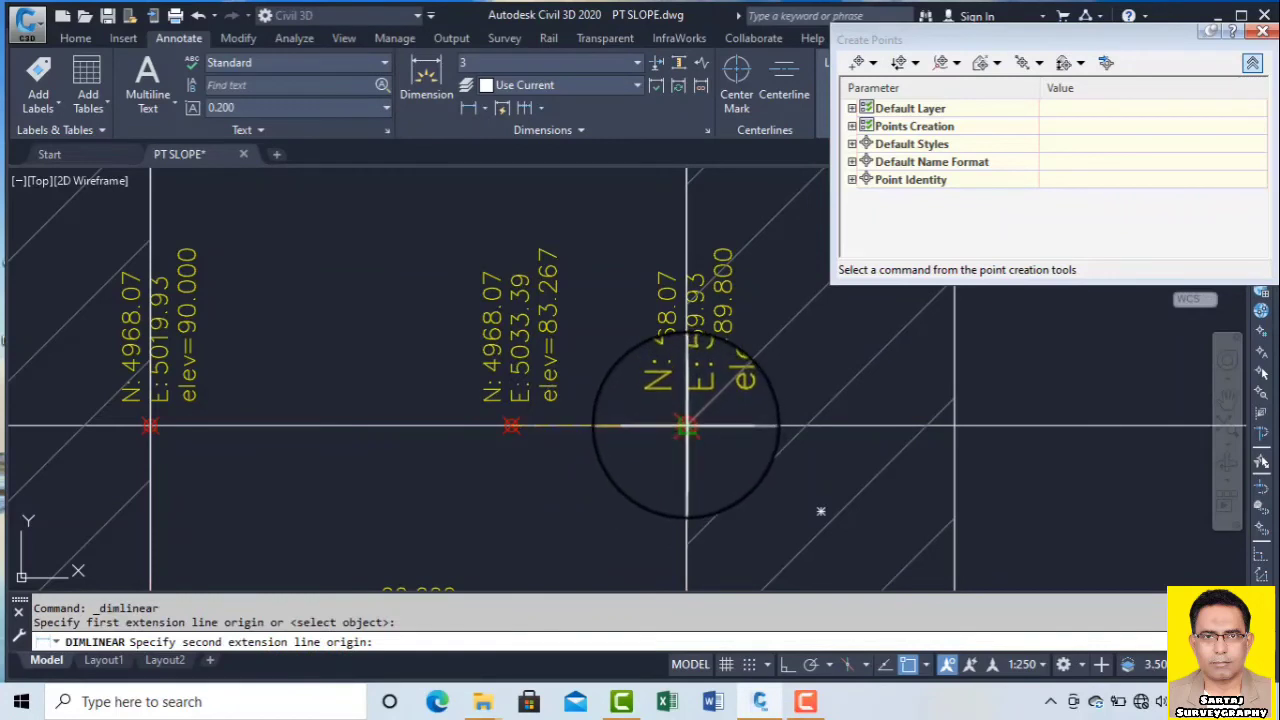
pyautogui.click(686, 427)
pyautogui.click(600, 452)
pyautogui.scroll(3, 590, 447)
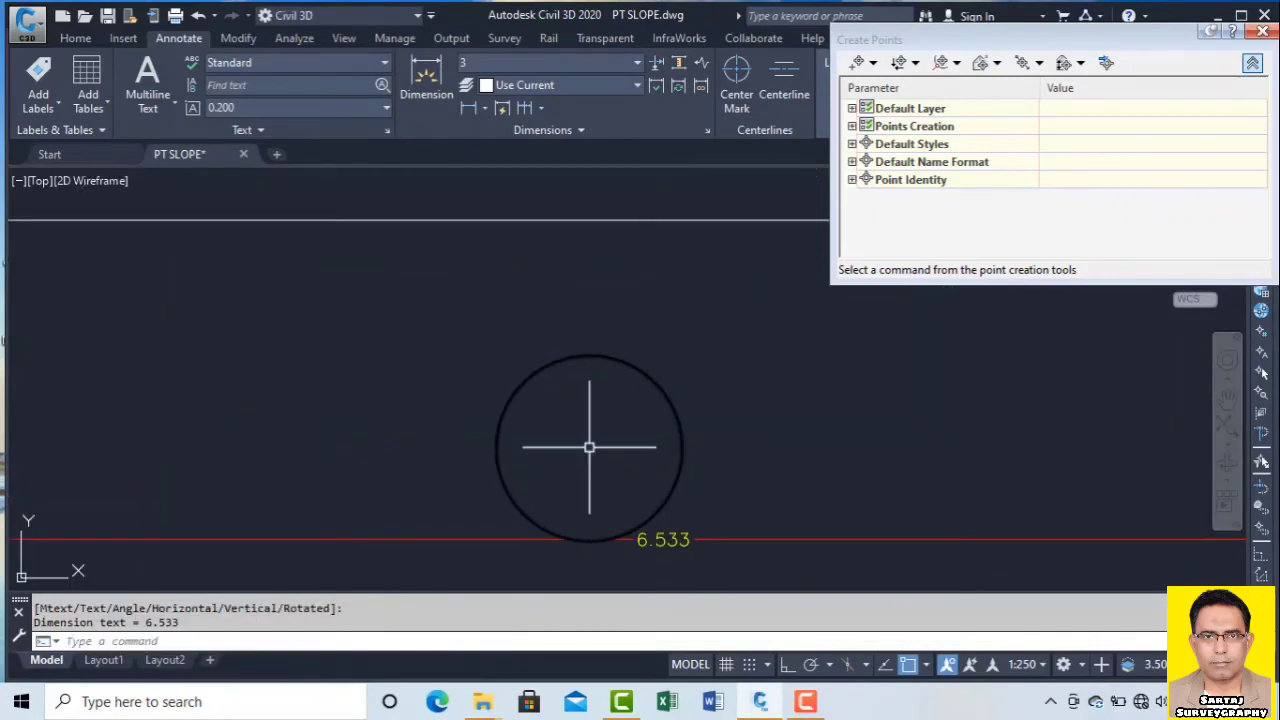
pyautogui.scroll(-5, 571, 395)
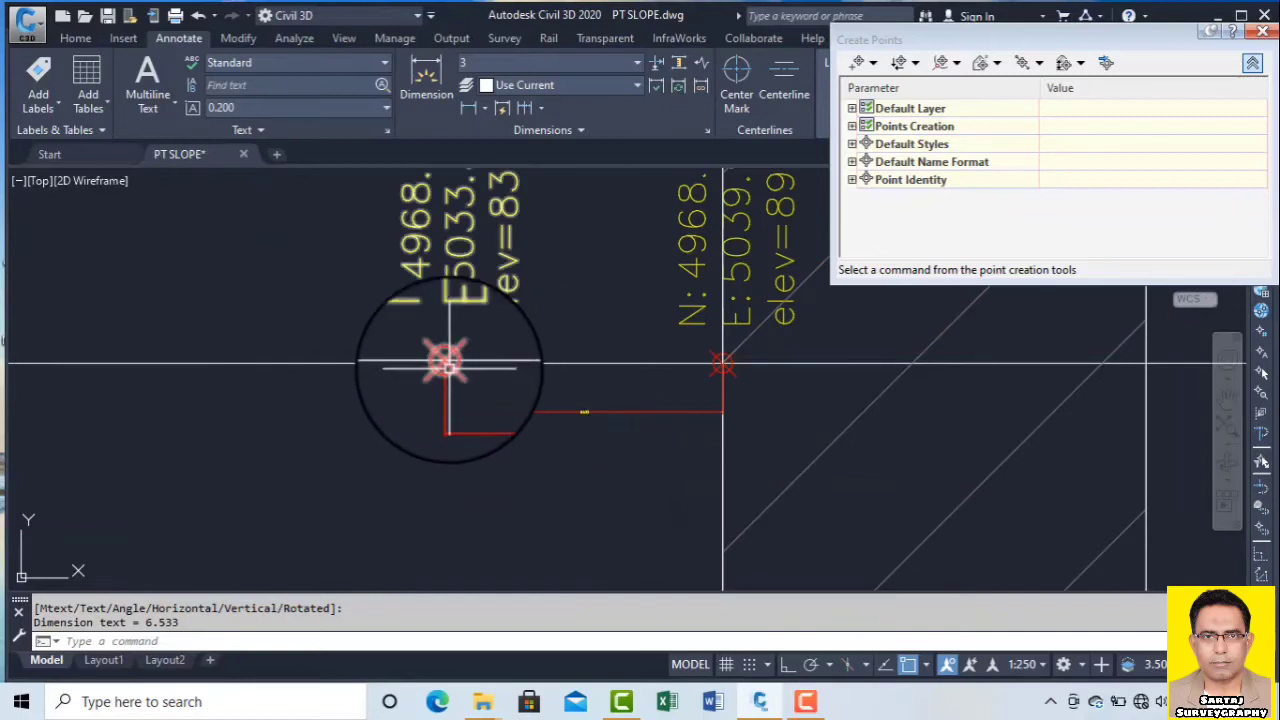
# Add a linear dimension from the low point to the road-edge point at elevation 90.000, just below the horizontal line
pyautogui.press('Return')
pyautogui.scroll(5, 445, 362)
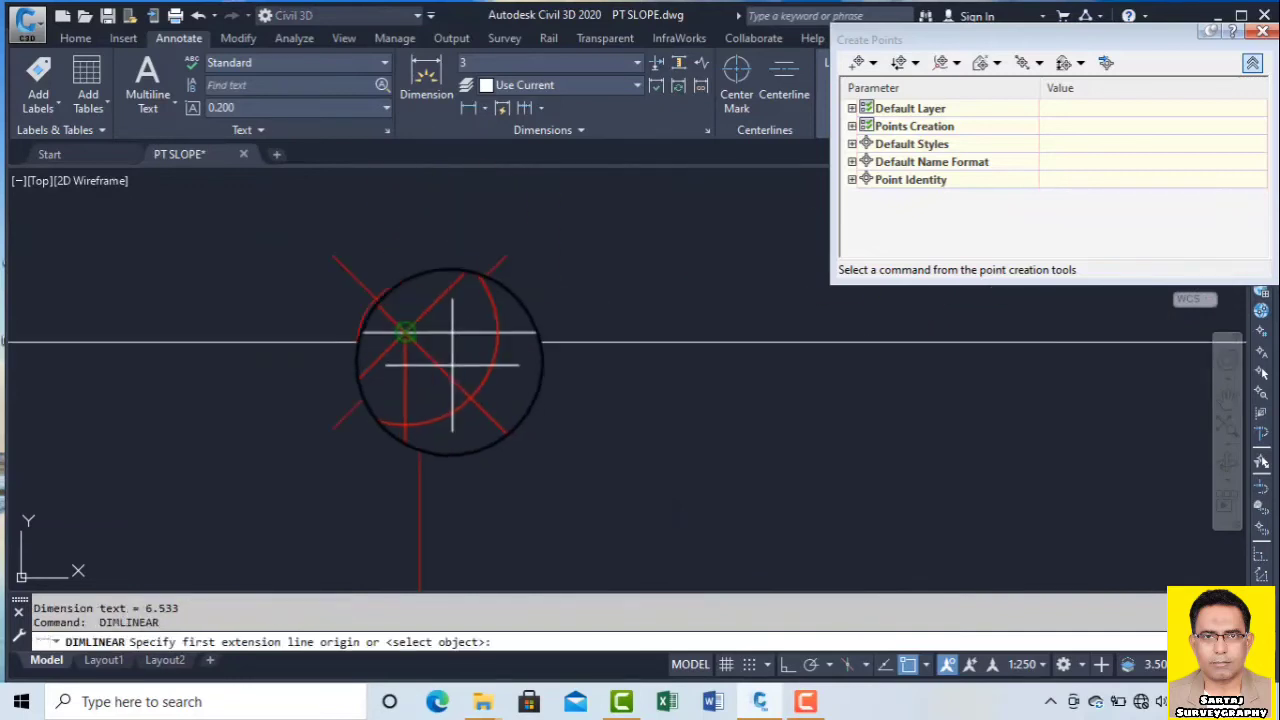
pyautogui.click(420, 342)
pyautogui.scroll(-5, 634, 362)
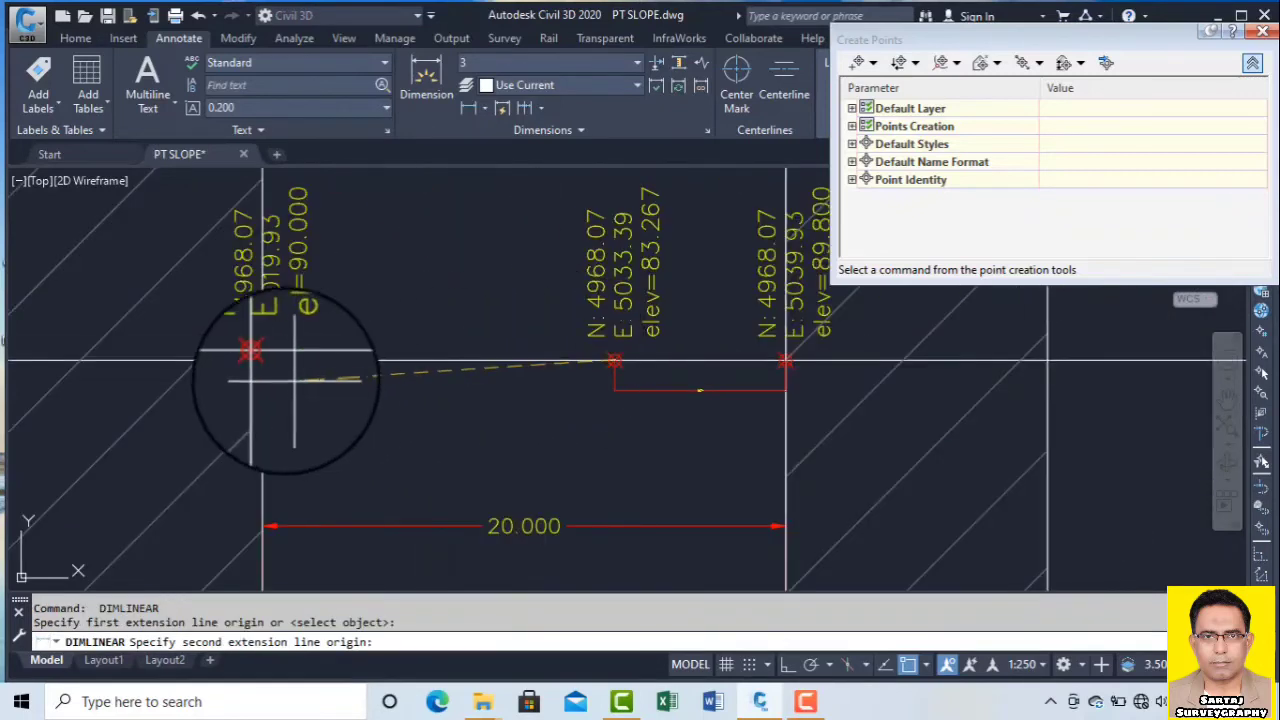
pyautogui.click(262, 378)
pyautogui.scroll(4, 429, 388)
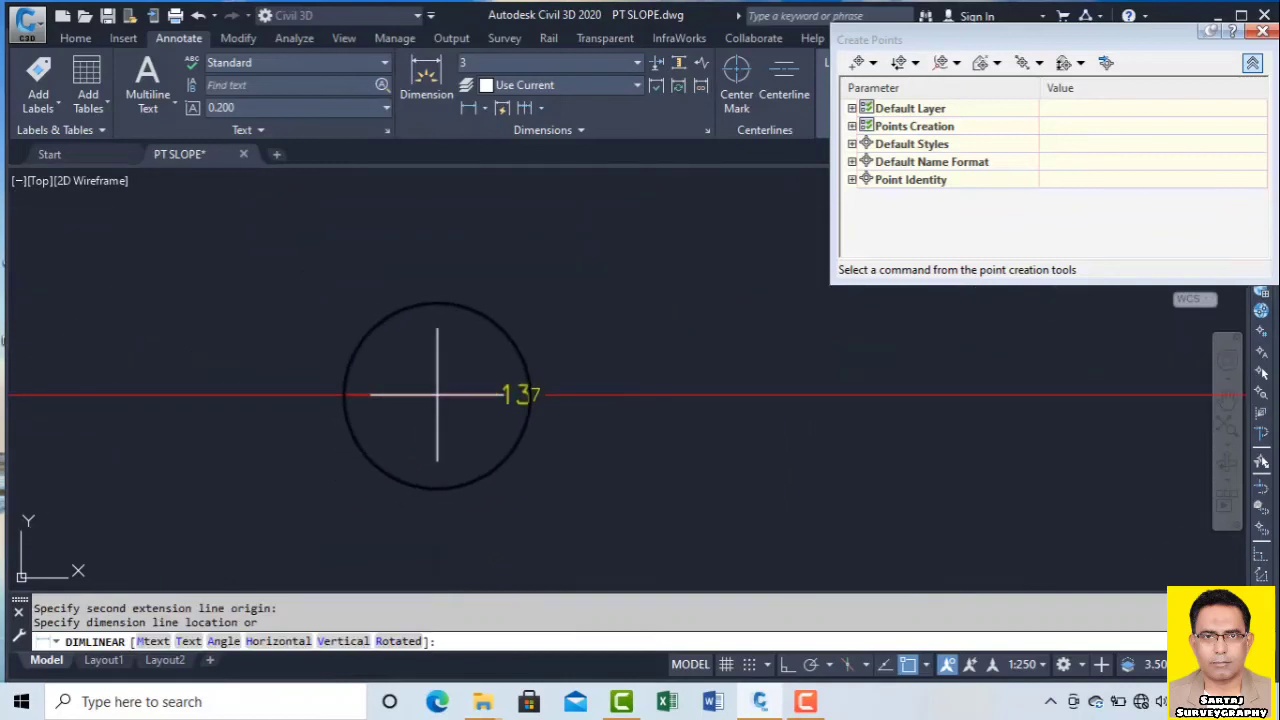
pyautogui.click(406, 395)
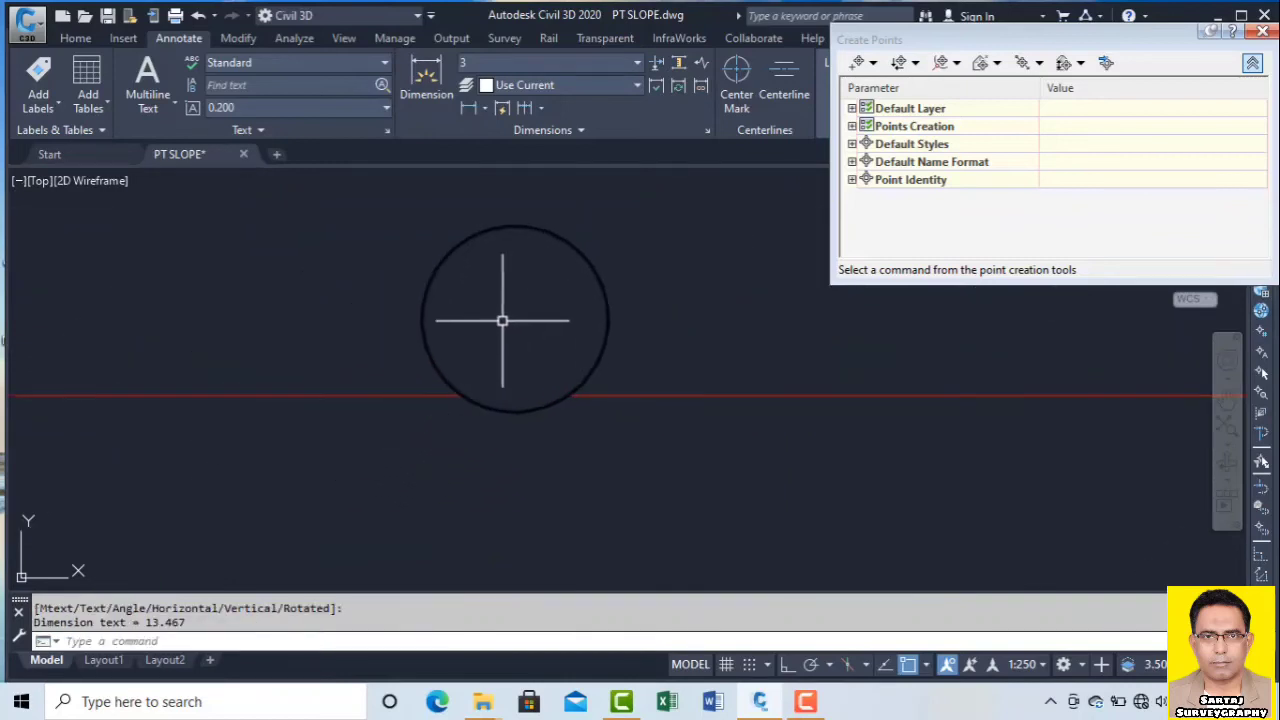
# Examine the low point's coordinate and elevation label and its dimensions to both road edges in plan
pyautogui.scroll(-5, 523, 326)
pyautogui.moveTo(579, 330); pyautogui.dragTo(500, 460, button='middle')
pyautogui.scroll(-4, 491, 390)
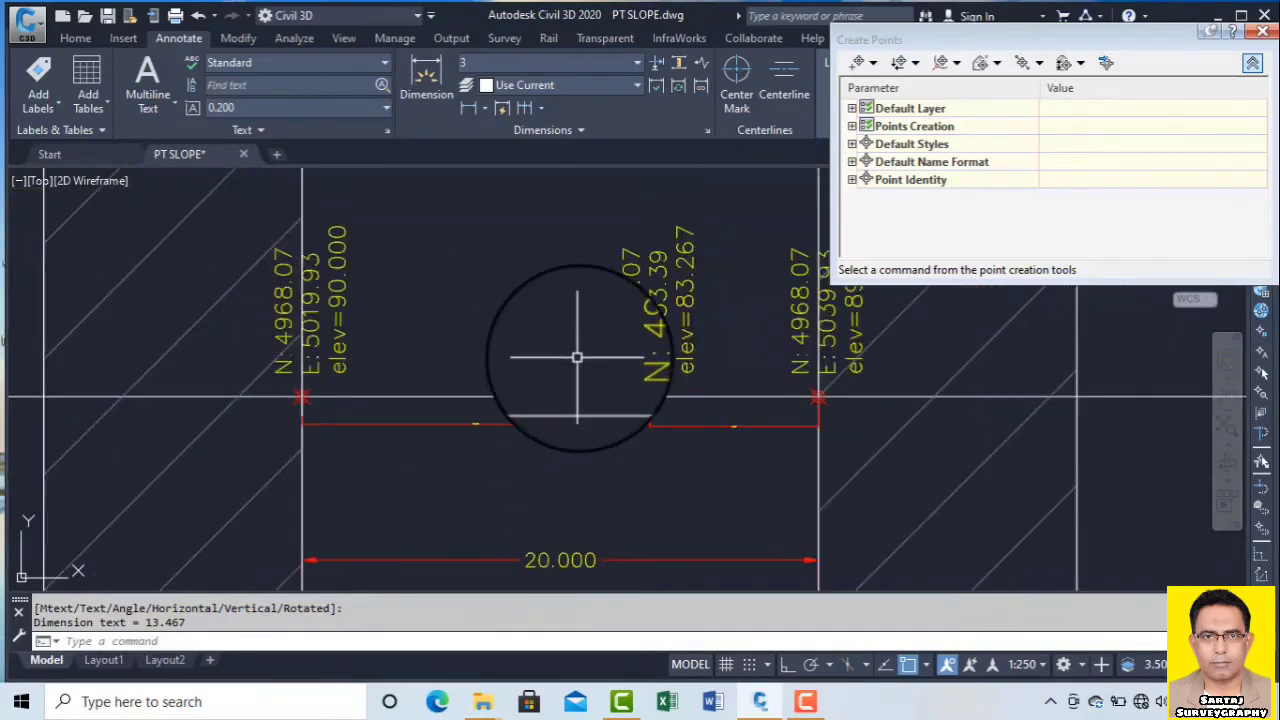
pyautogui.scroll(2, 678, 262)
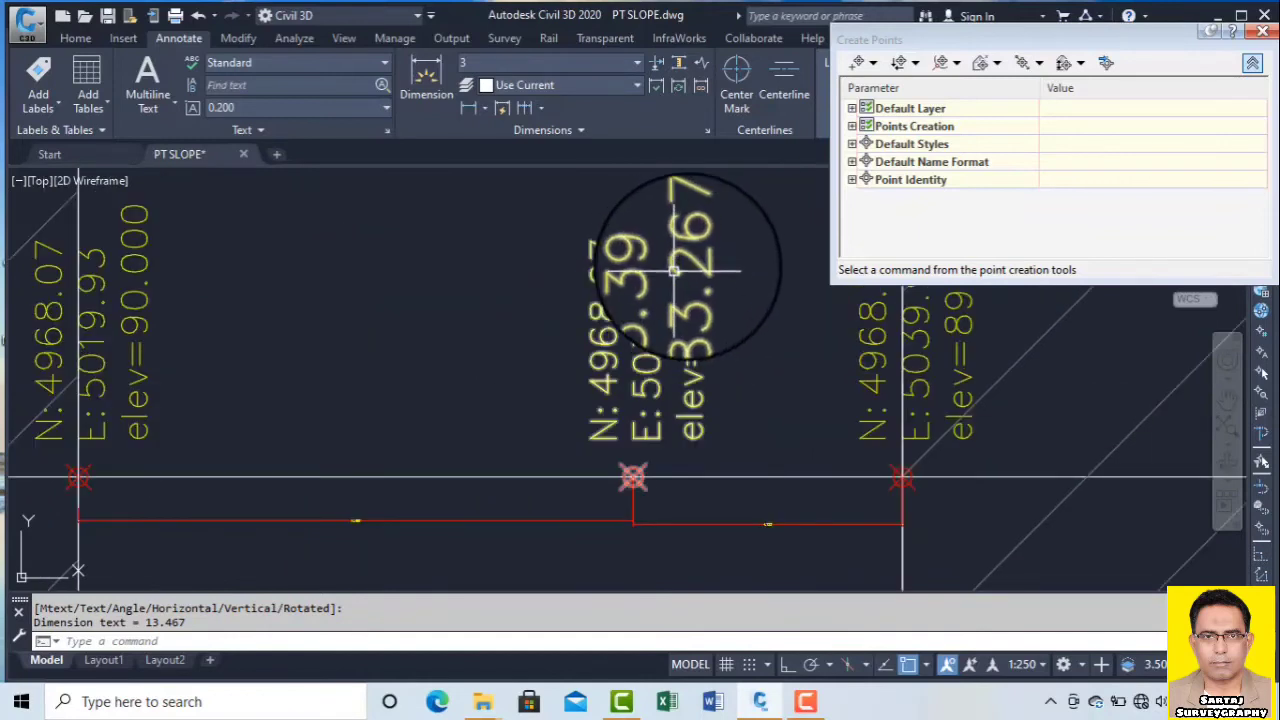
pyautogui.scroll(-2, 678, 262)
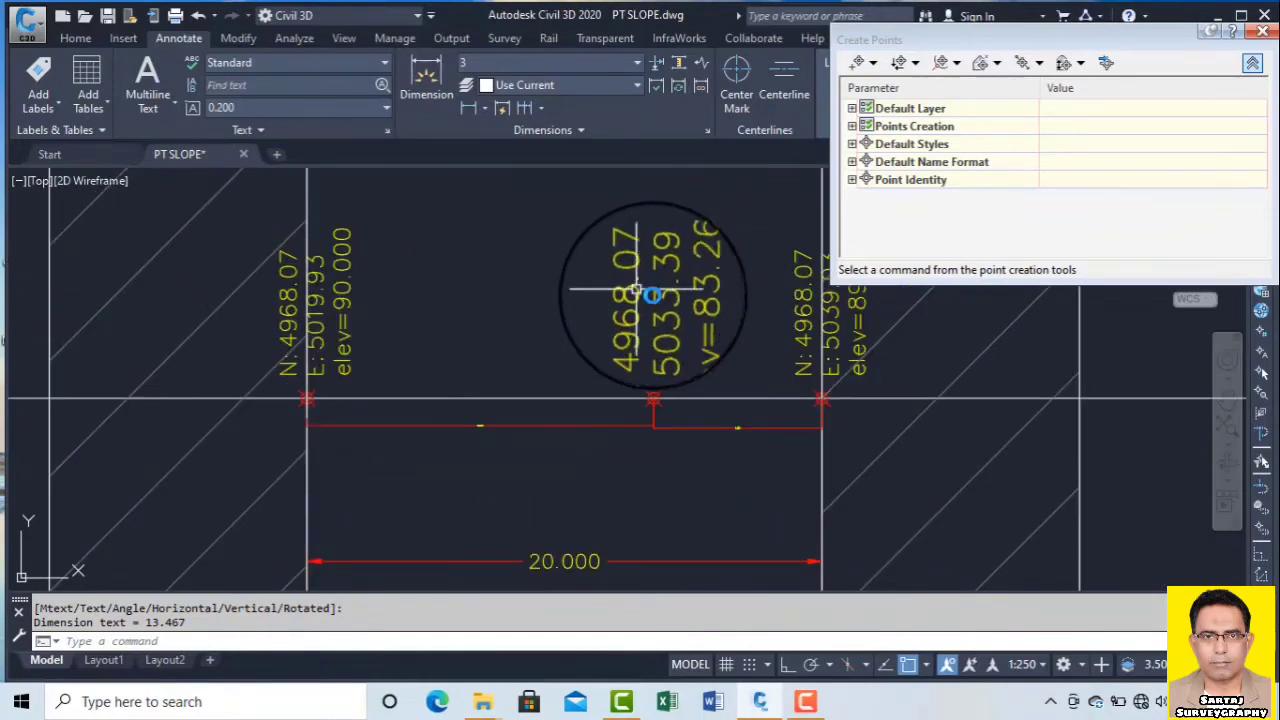
pyautogui.scroll(6, 657, 290)
pyautogui.scroll(-2, 655, 295)
pyautogui.scroll(5, 214, 290)
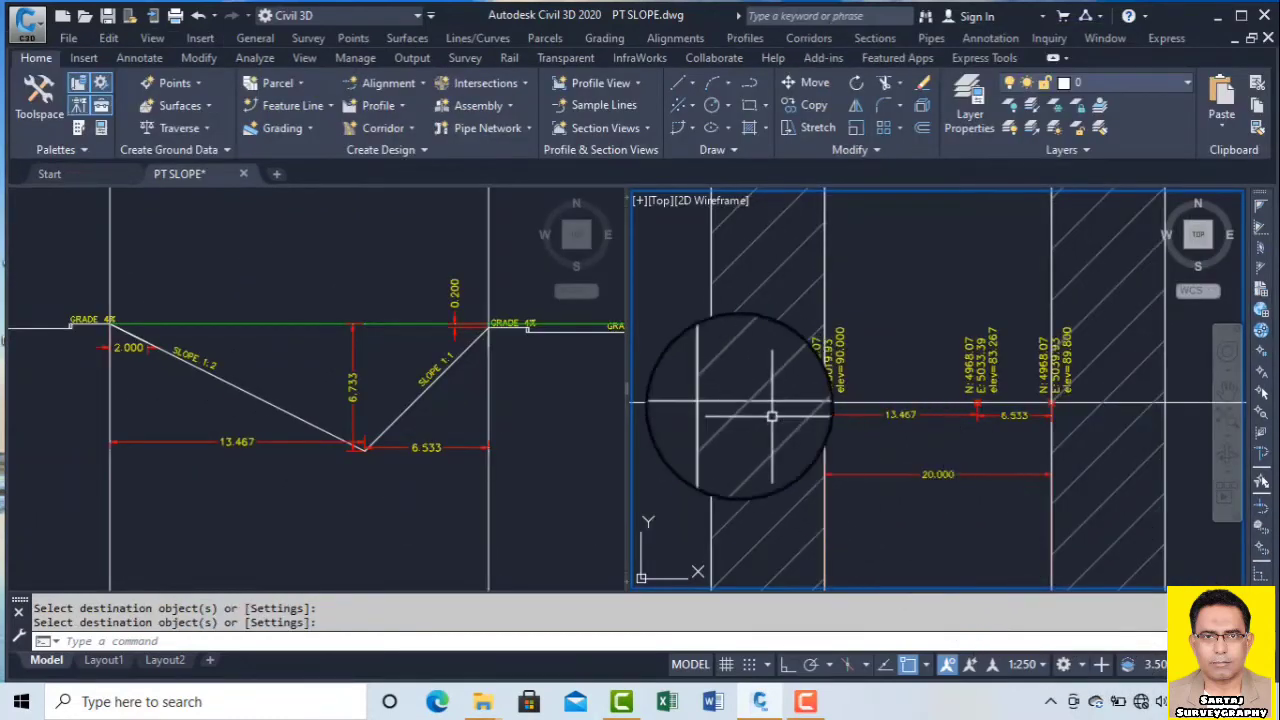
pyautogui.scroll(1, 778, 381)
pyautogui.moveTo(780, 382); pyautogui.dragTo(948, 428, button='middle')
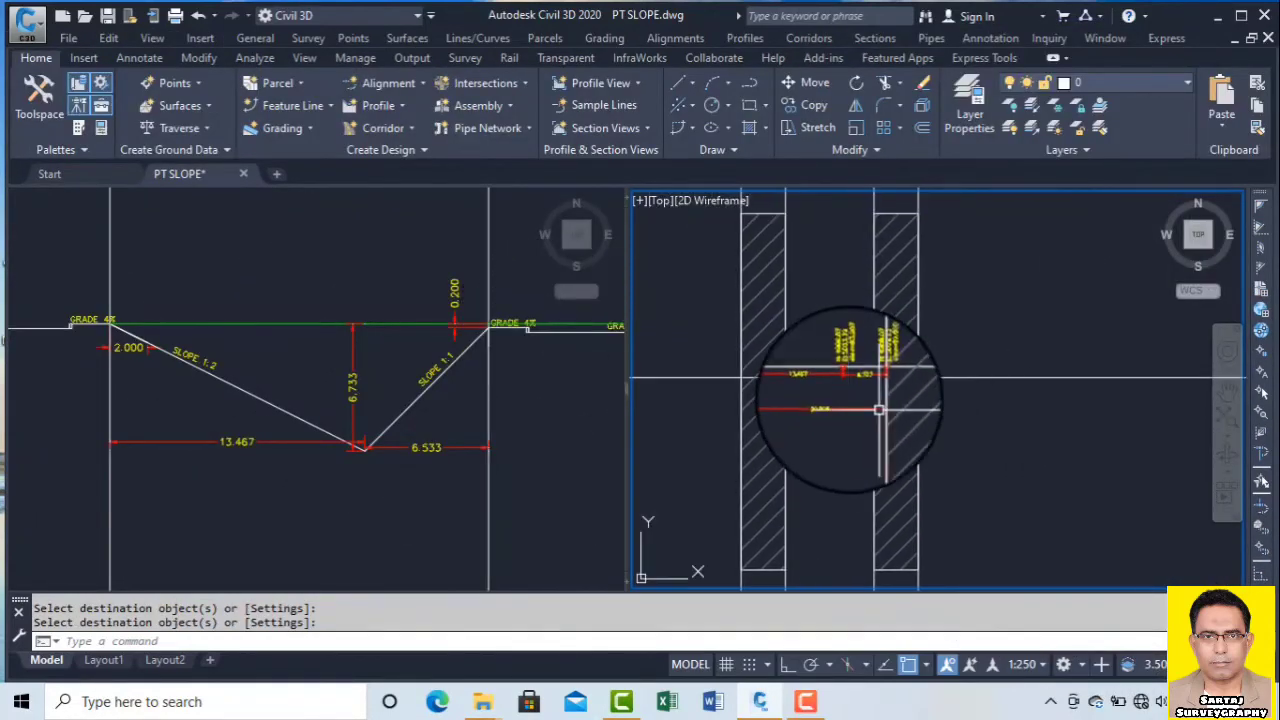
pyautogui.moveTo(850, 402); pyautogui.dragTo(938, 423, button='middle')
pyautogui.scroll(1, 908, 410)
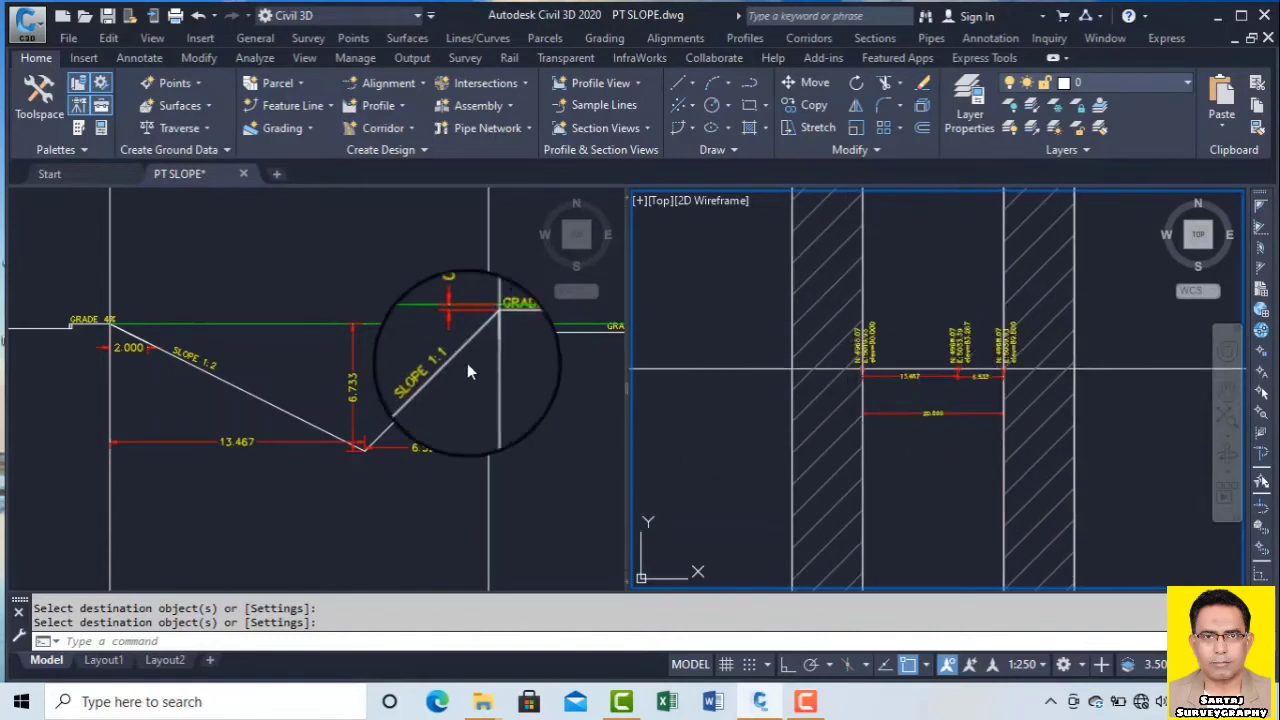
# Compare the low point's distance to the road edge on the 1:1 slope side between the plan and the cross-section
pyautogui.click(452, 392)
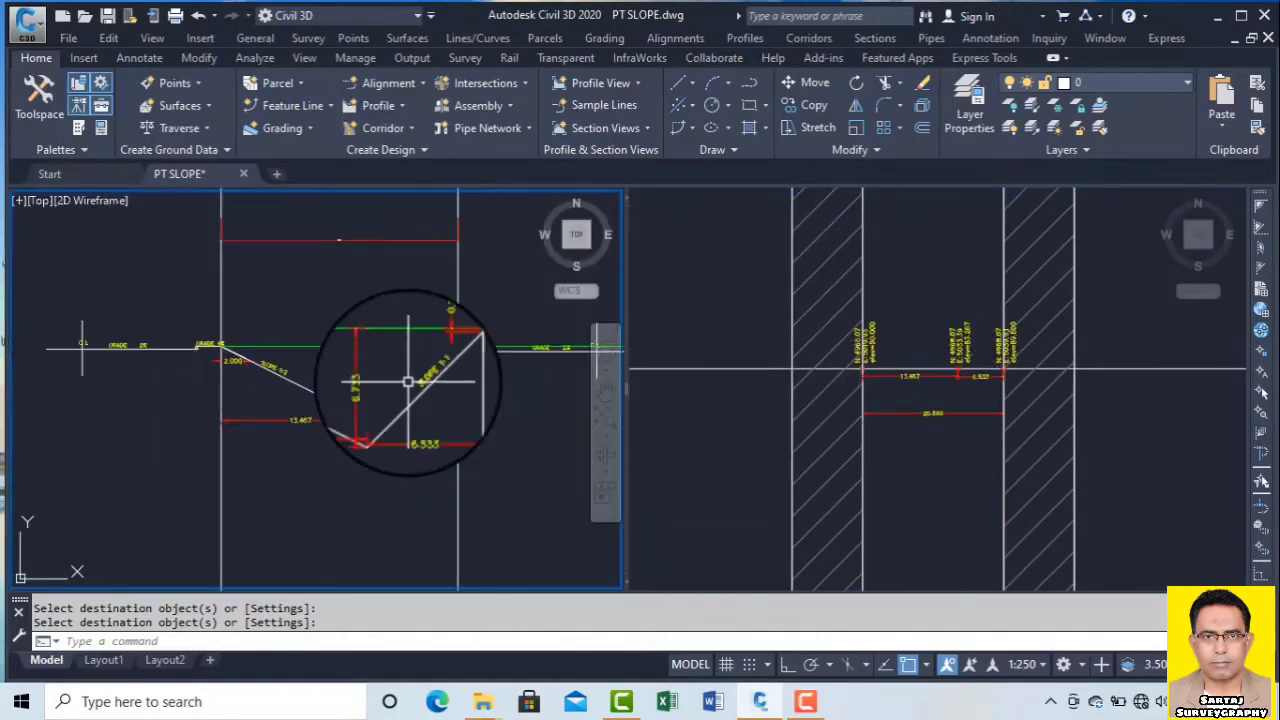
pyautogui.click(947, 440)
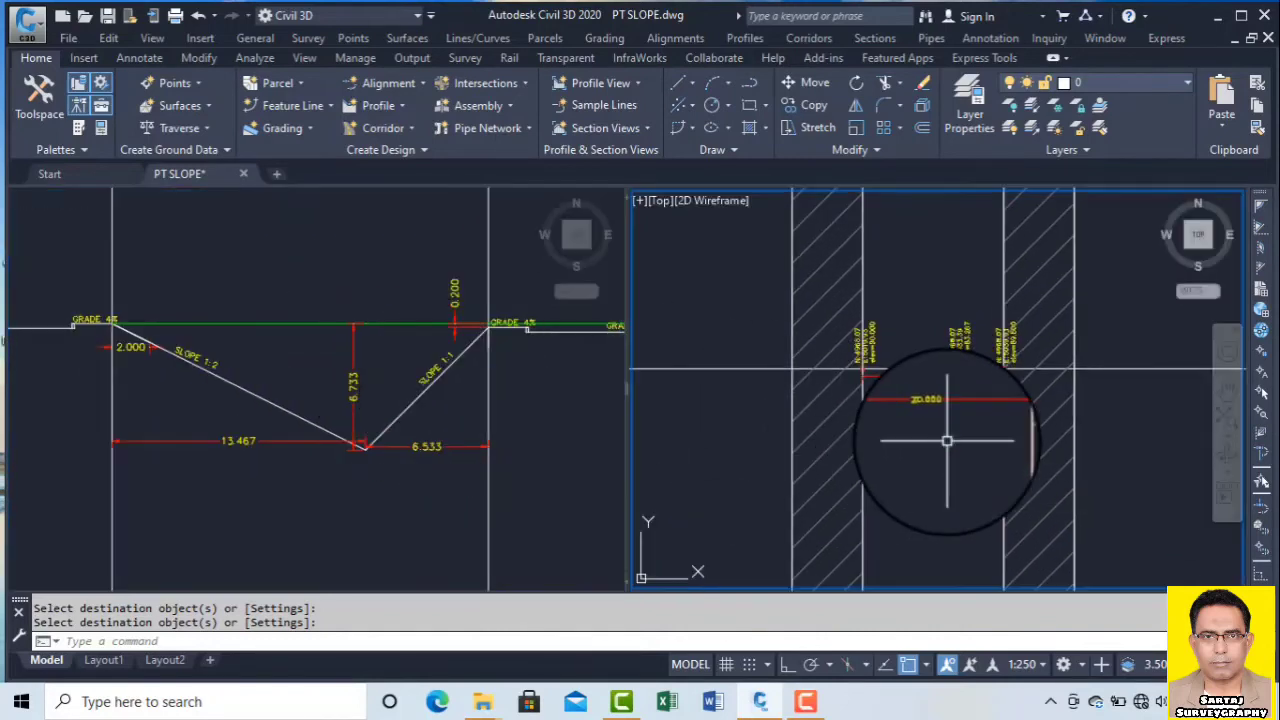
pyautogui.scroll(2, 942, 375)
pyautogui.scroll(2, 1016, 384)
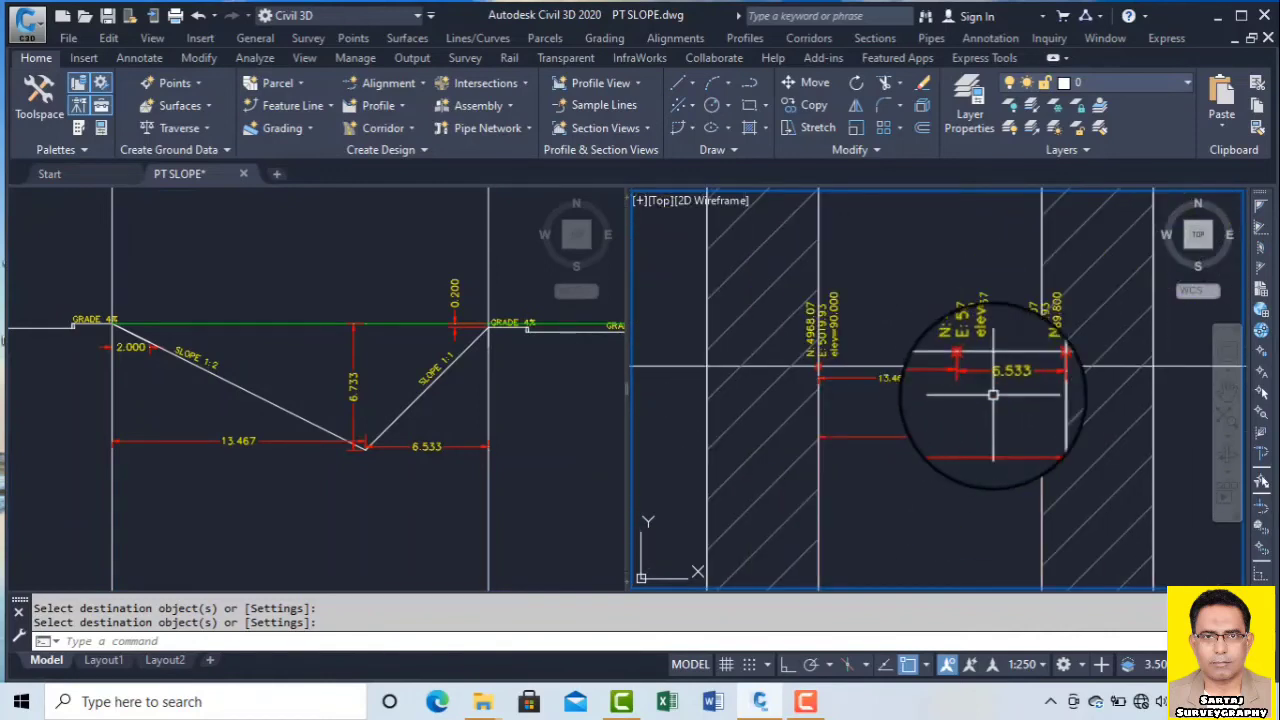
pyautogui.moveTo(1015, 385); pyautogui.dragTo(954, 485, button='middle')
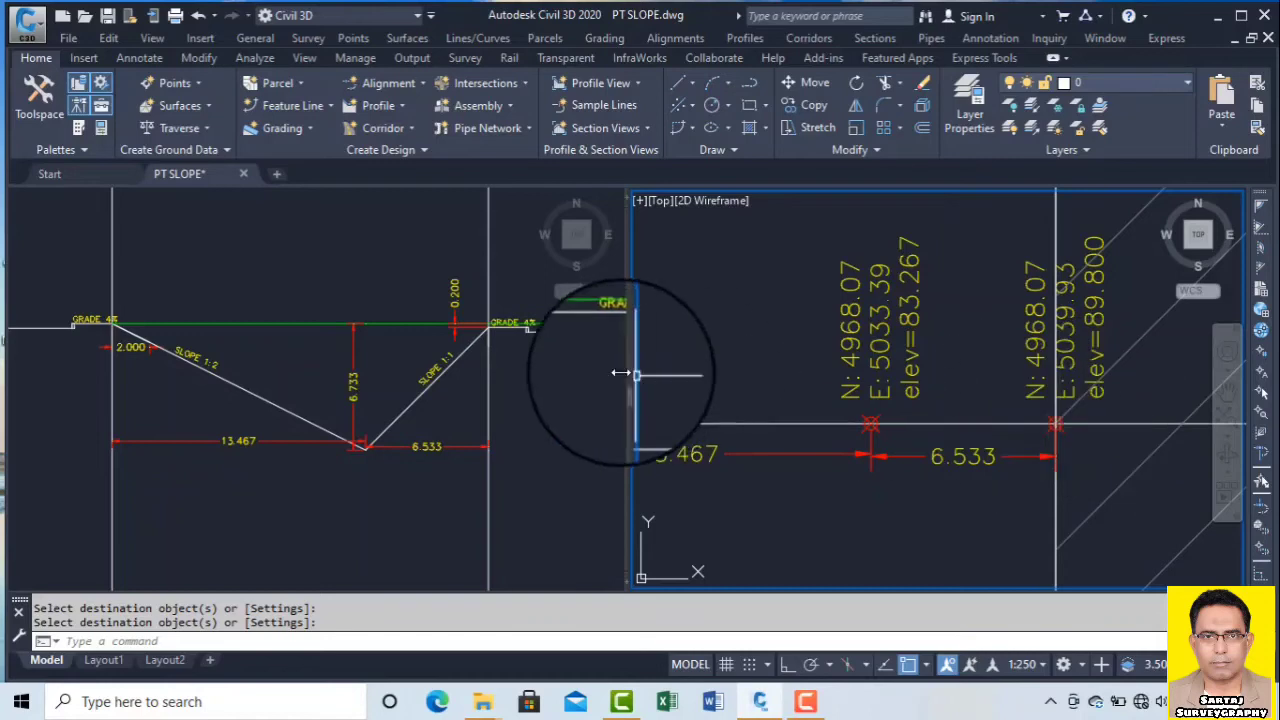
pyautogui.click(523, 337)
pyautogui.scroll(3, 415, 450)
pyautogui.scroll(-3, 415, 450)
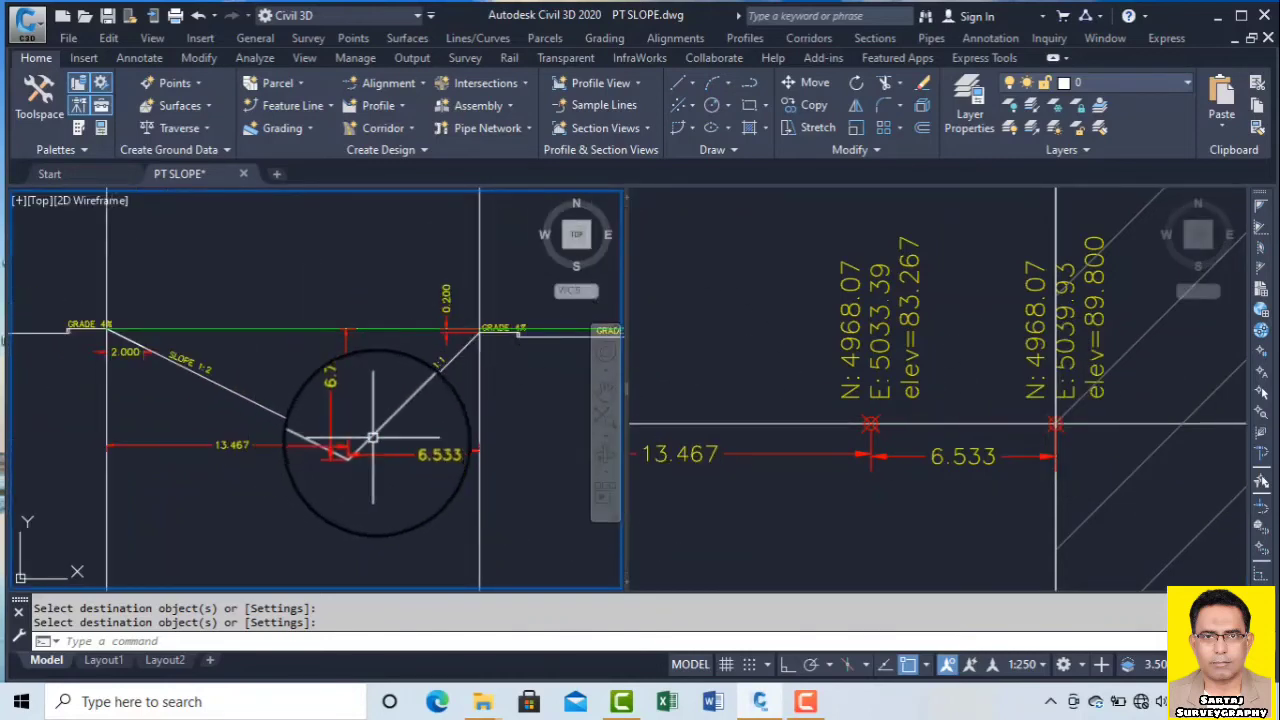
# Compare the low point's distance to the road edge on the 1:2 slope side between the plan and the cross-section
pyautogui.click(757, 491)
pyautogui.moveTo(757, 491); pyautogui.dragTo(962, 489, button='middle')
pyautogui.scroll(-1, 971, 477)
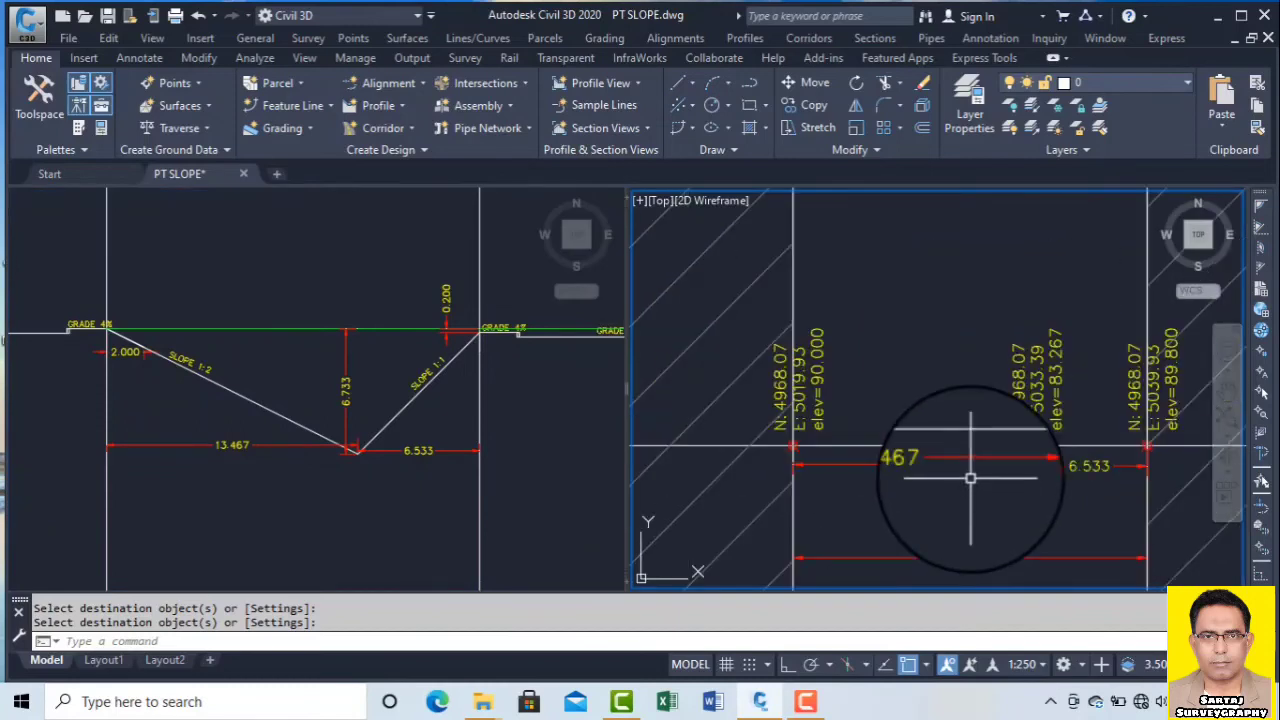
pyautogui.scroll(2, 923, 477)
pyautogui.scroll(-1, 932, 479)
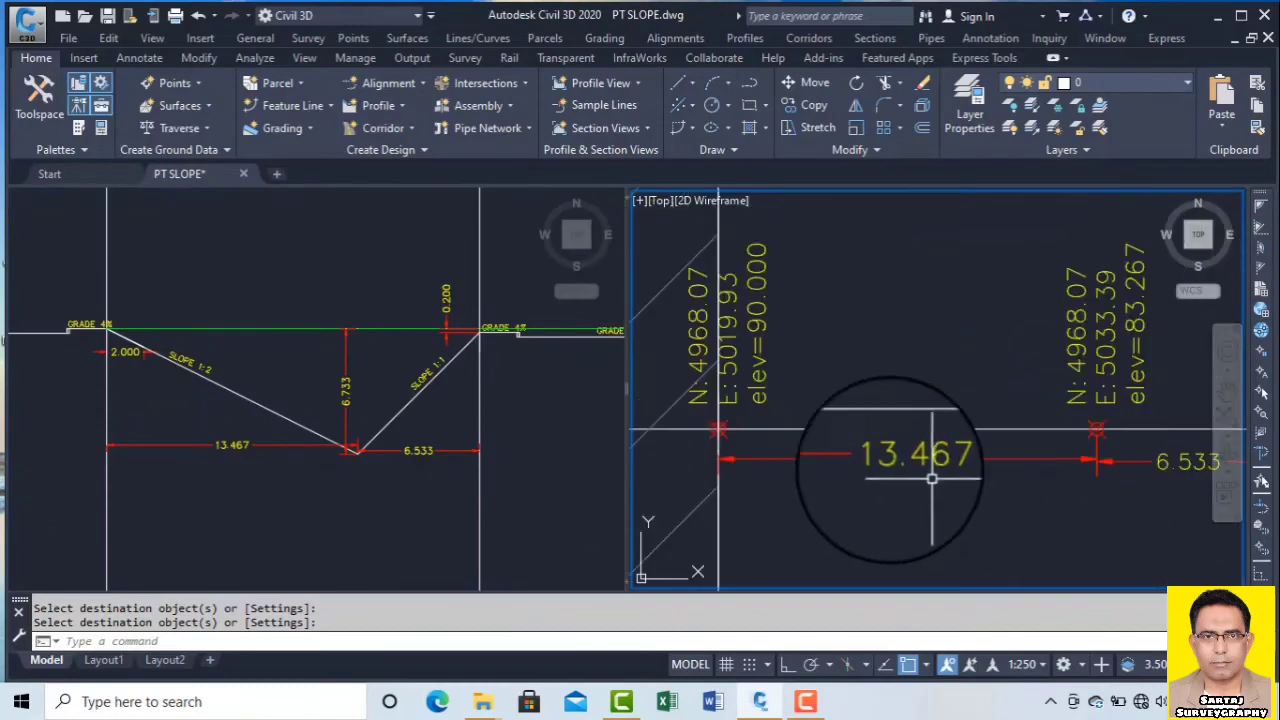
pyautogui.click(184, 385)
pyautogui.scroll(4, 186, 386)
pyautogui.scroll(-4, 289, 405)
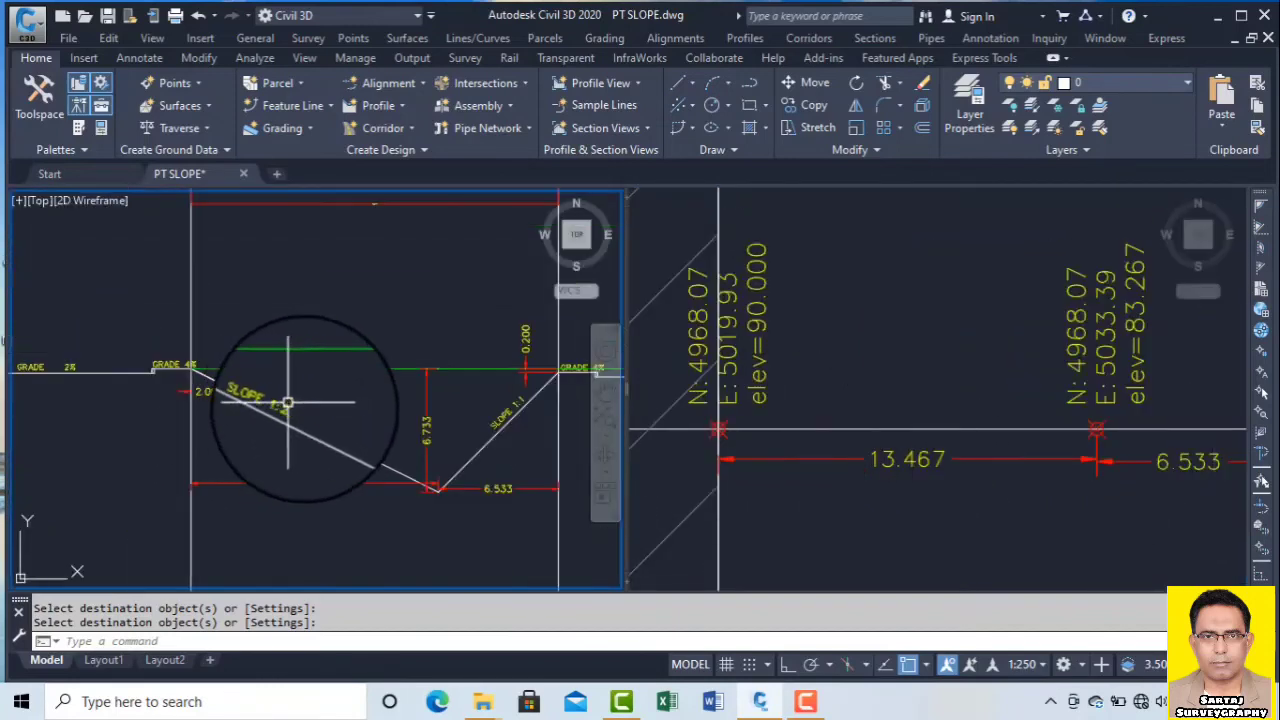
pyautogui.moveTo(335, 434); pyautogui.dragTo(346, 377, button='middle')
pyautogui.scroll(2, 342, 430)
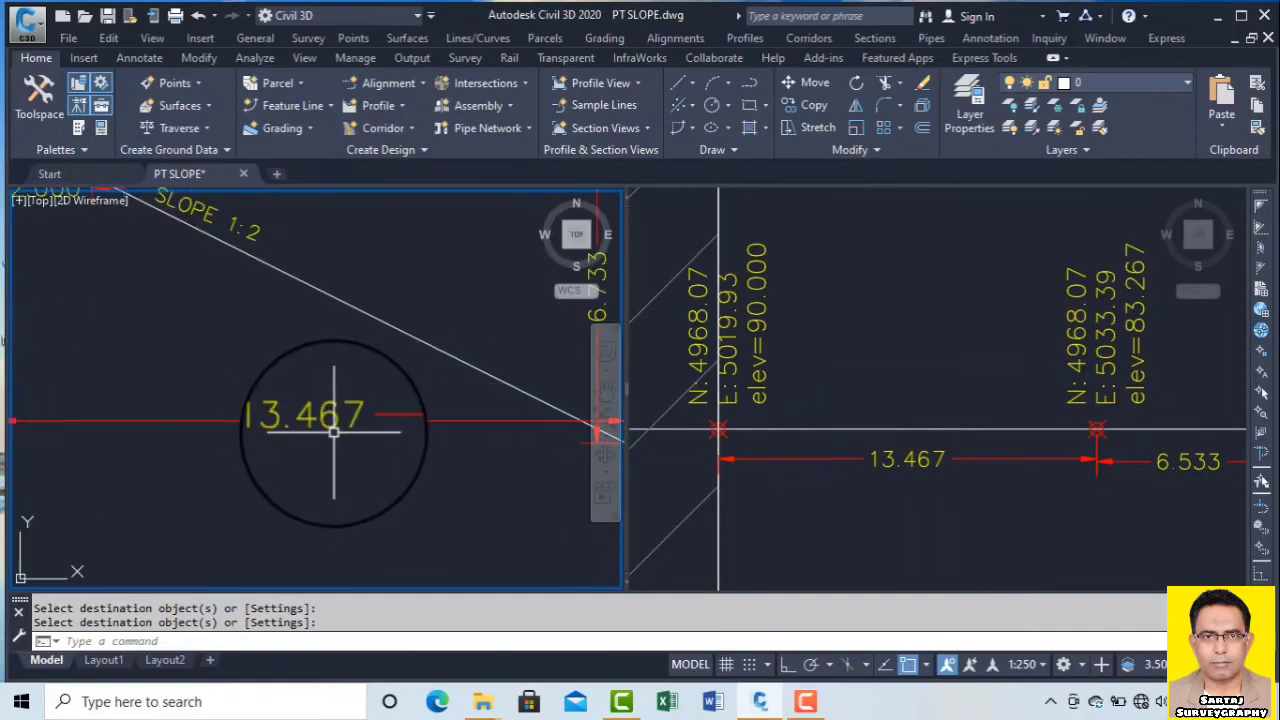
# Examine the low point's elevation label and its distance to the 1:2-side road edge in plan
pyautogui.click(871, 514)
pyautogui.scroll(-3, 889, 470)
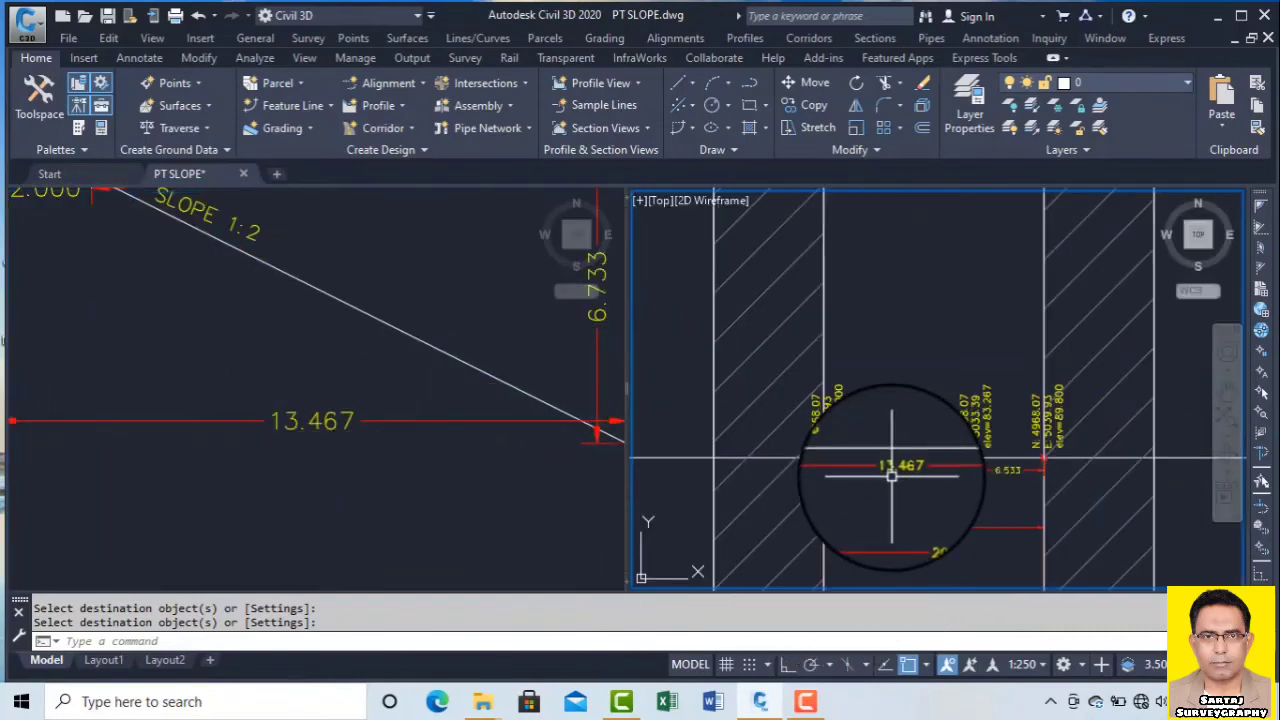
pyautogui.scroll(2, 840, 458)
pyautogui.scroll(-2, 834, 460)
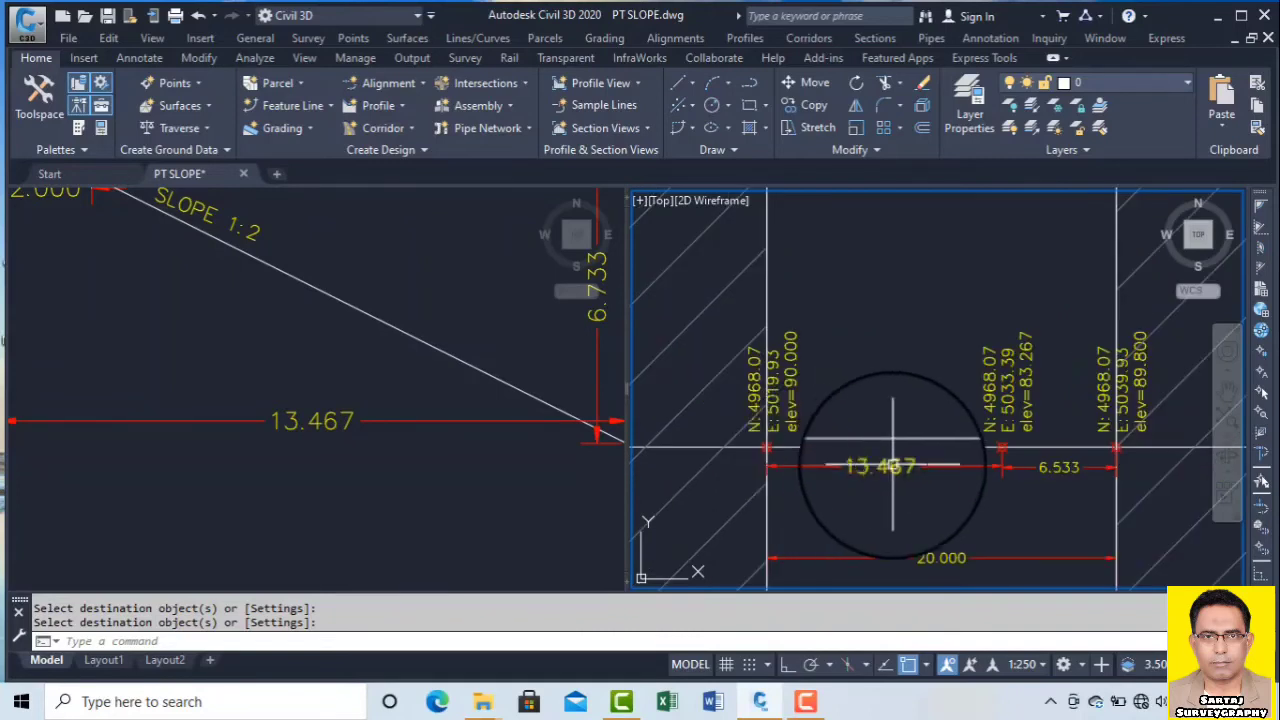
pyautogui.scroll(2, 888, 476)
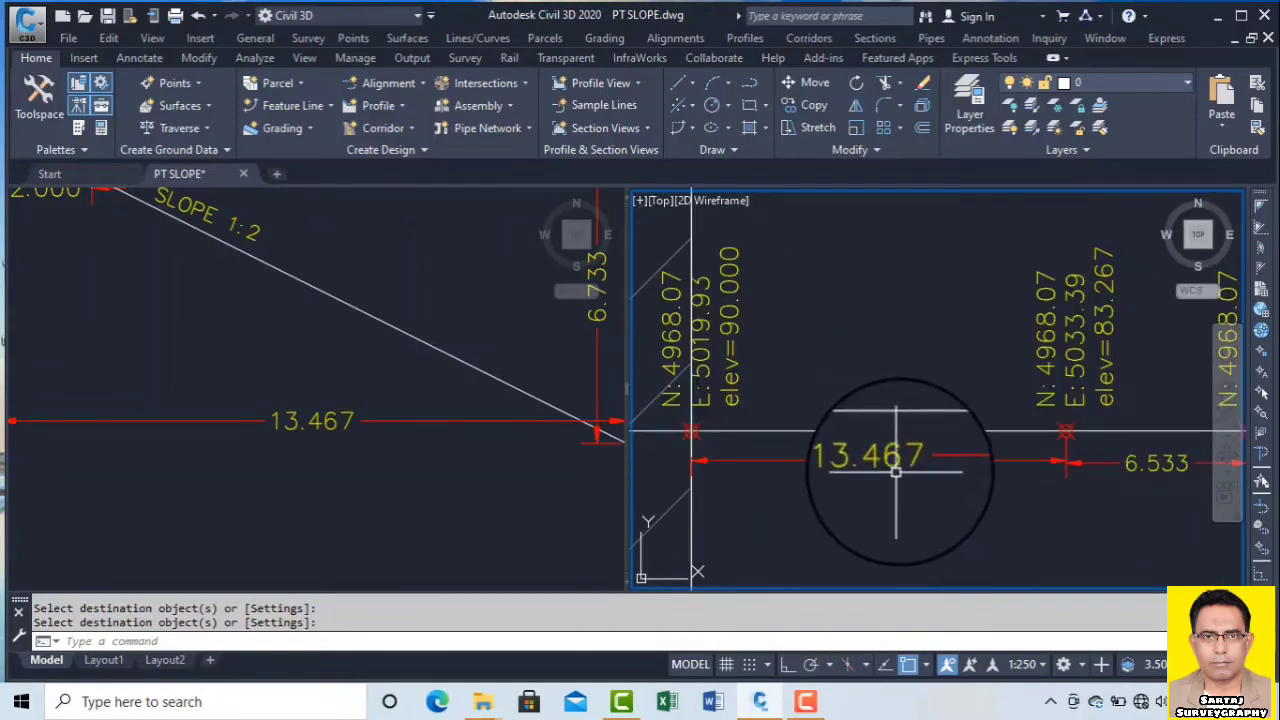
pyautogui.scroll(-3, 896, 472)
pyautogui.scroll(4, 940, 430)
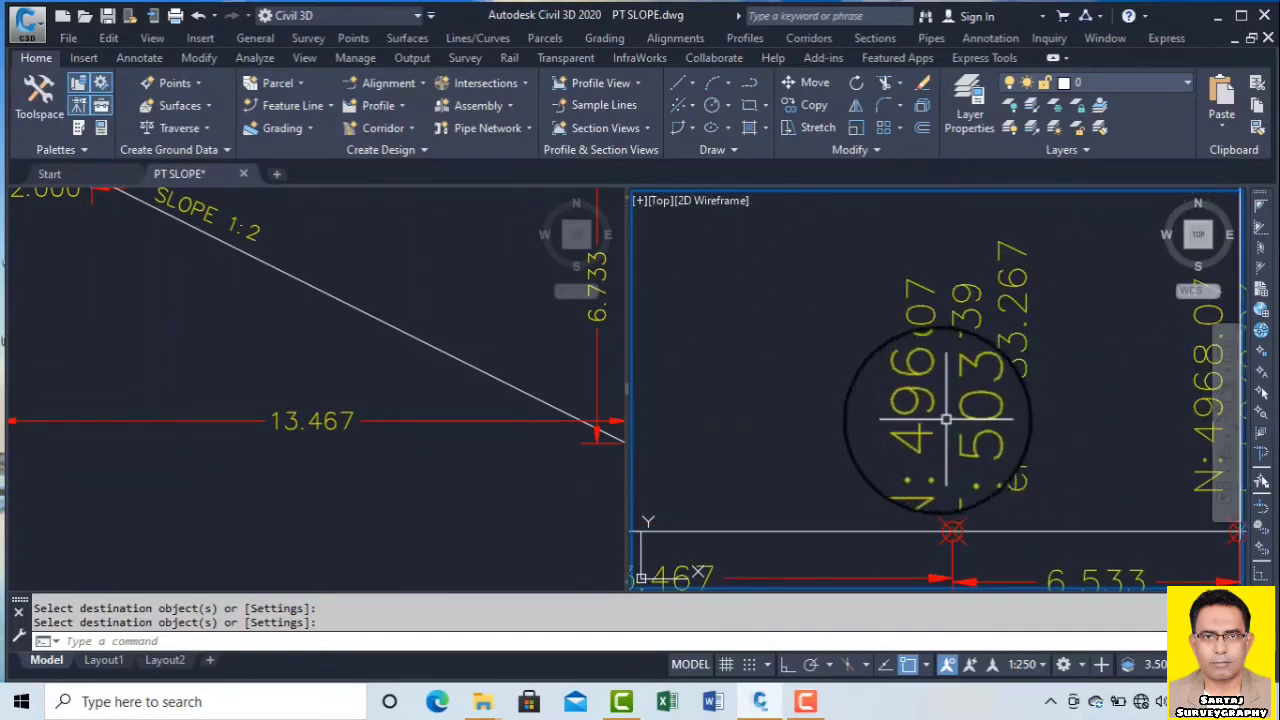
pyautogui.scroll(-2, 960, 400)
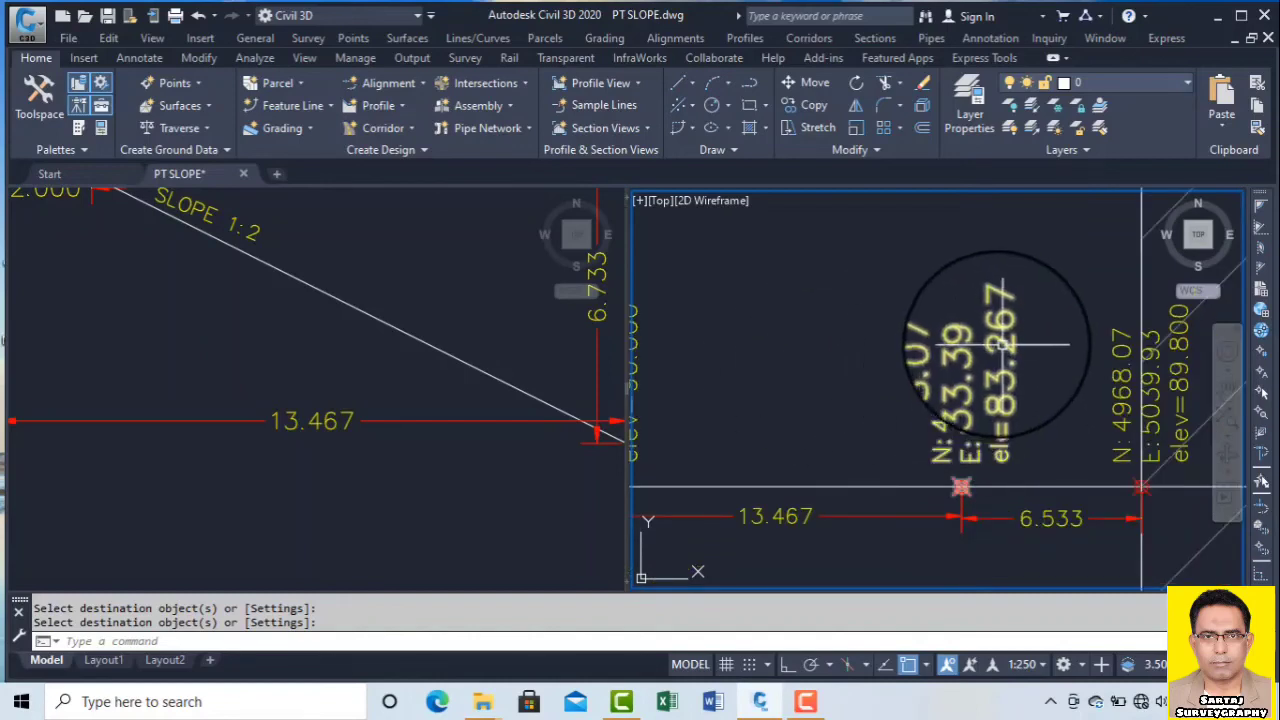
pyautogui.click(428, 300)
pyautogui.click(754, 371)
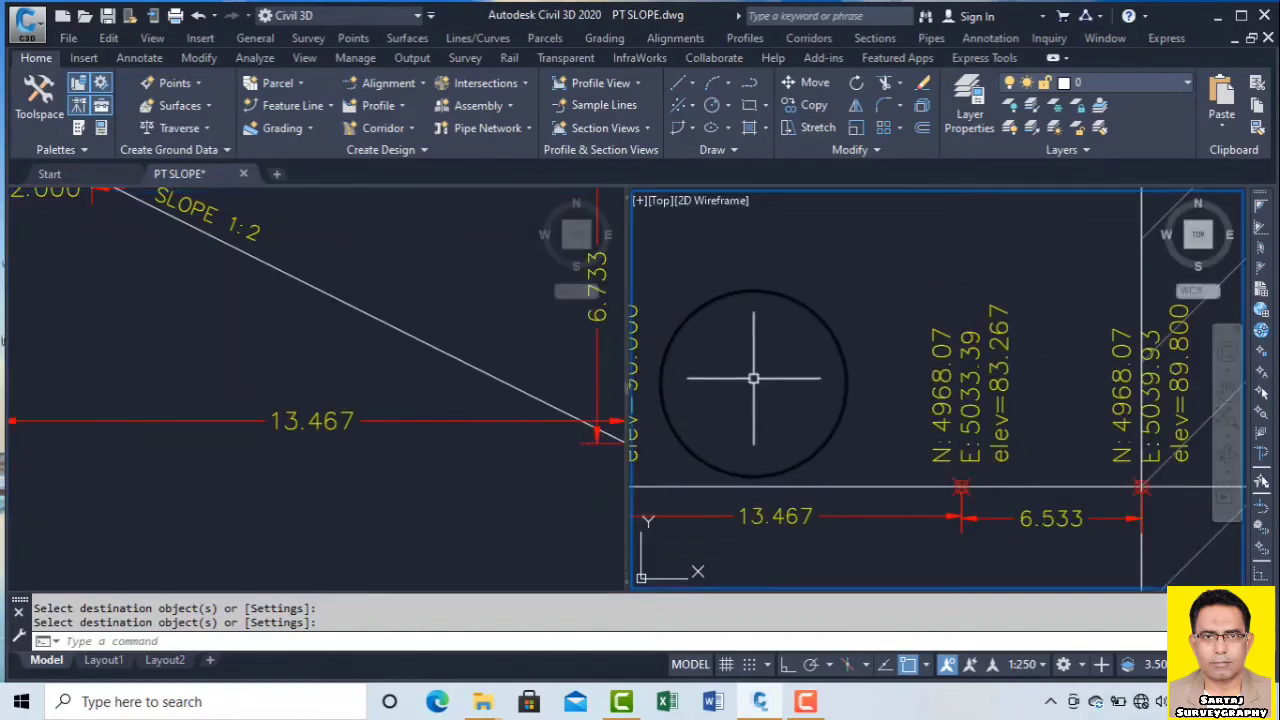
pyautogui.moveTo(754, 371); pyautogui.dragTo(837, 437, button='middle')
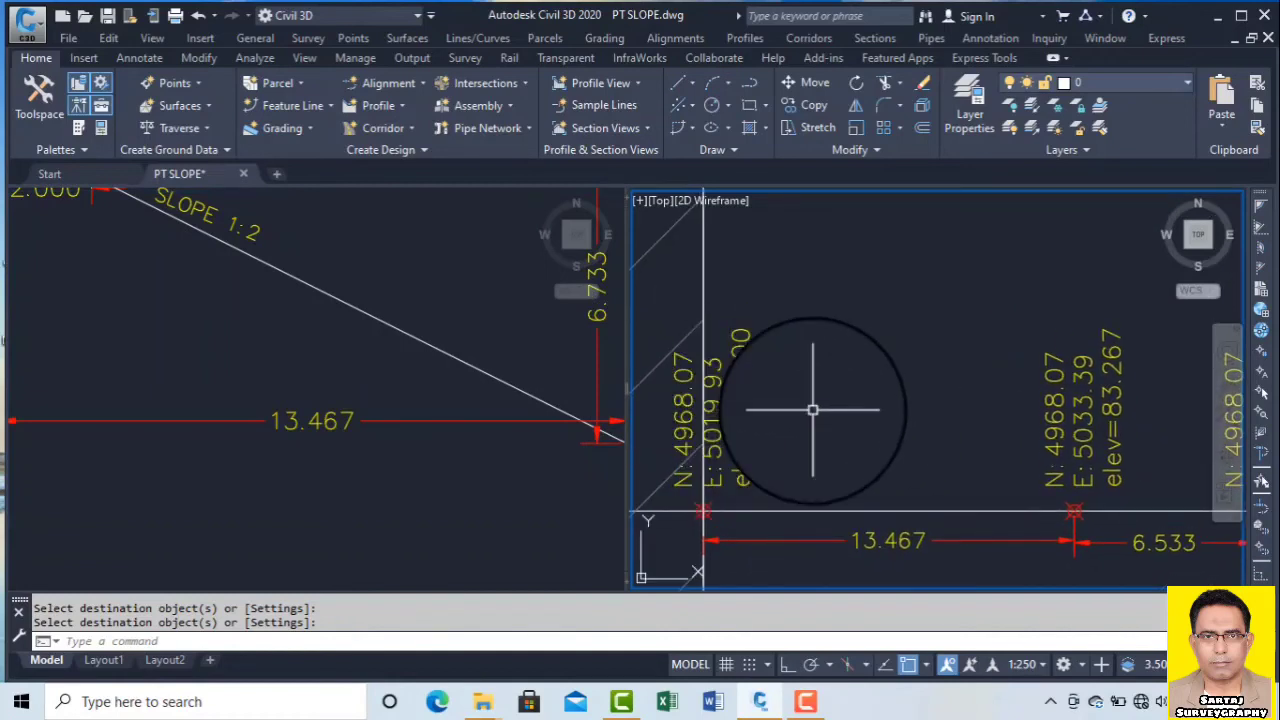
# Check the vertical depth dimension of the low point below the green level line in the cross-section
pyautogui.click(359, 362)
pyautogui.scroll(-4, 360, 366)
pyautogui.scroll(4, 471, 353)
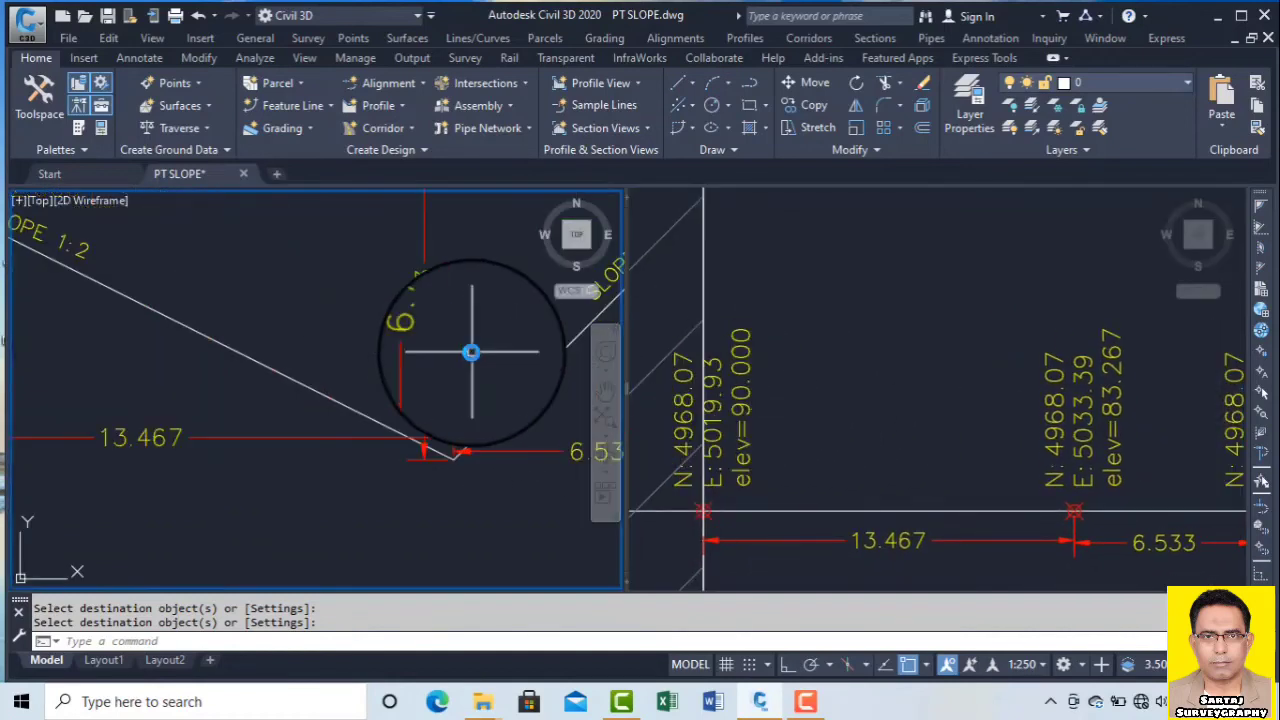
pyautogui.moveTo(455, 350); pyautogui.dragTo(414, 451, button='middle')
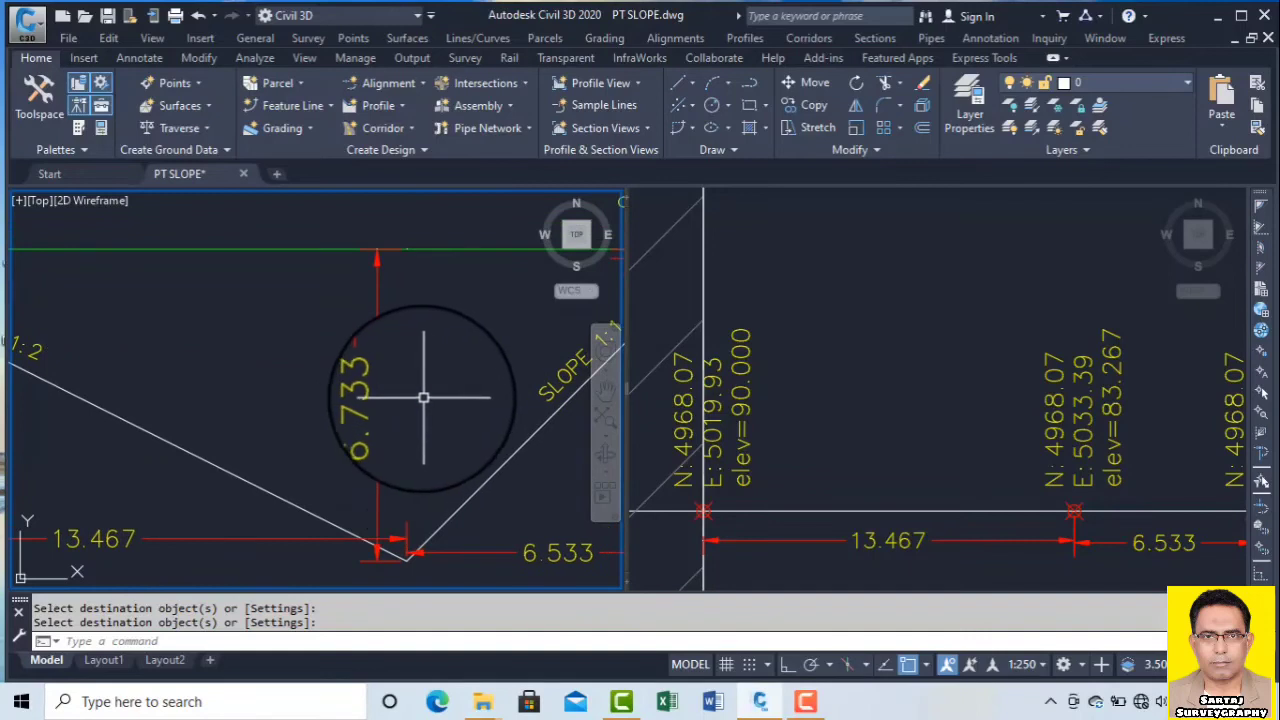
pyautogui.moveTo(423, 400); pyautogui.dragTo(405, 438, button='middle')
# Examine the height offset between the green level line and the 1:1-side road edge in the cross-section
pyautogui.scroll(-2, 426, 386)
pyautogui.moveTo(500, 374); pyautogui.dragTo(363, 394, button='middle')
pyautogui.scroll(4, 446, 357)
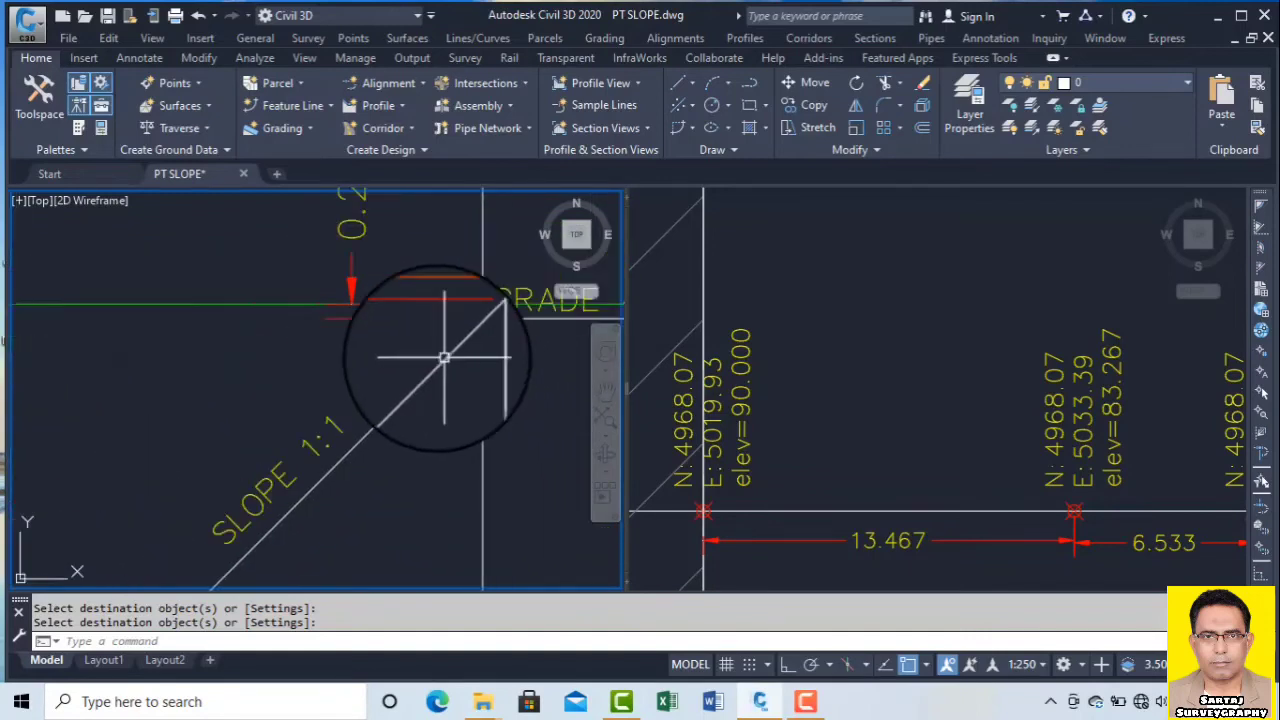
pyautogui.scroll(-2, 398, 414)
pyautogui.moveTo(410, 338); pyautogui.dragTo(477, 383, button='middle')
pyautogui.scroll(-2, 476, 382)
pyautogui.moveTo(124, 379); pyautogui.dragTo(298, 385, button='middle')
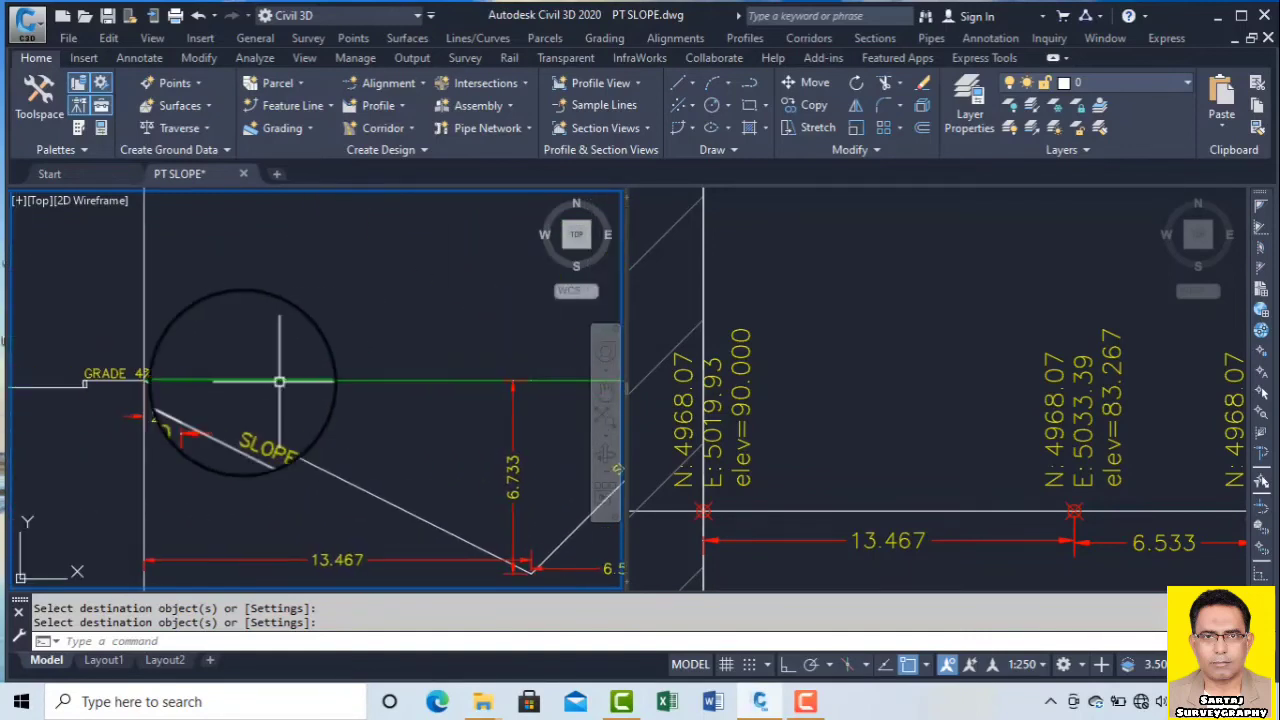
pyautogui.moveTo(170, 372); pyautogui.dragTo(39, 346, button='middle')
pyautogui.scroll(-4, 192, 363)
pyautogui.scroll(8, 349, 361)
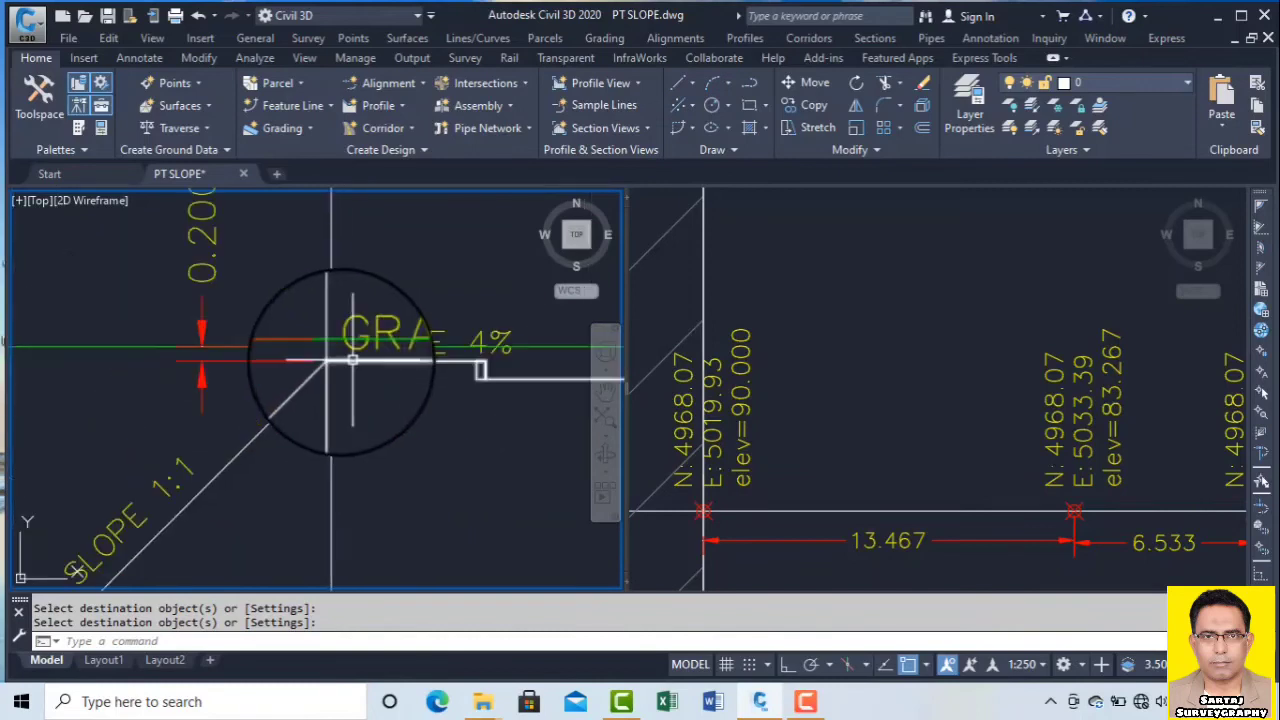
pyautogui.moveTo(243, 357); pyautogui.dragTo(248, 465, button='middle')
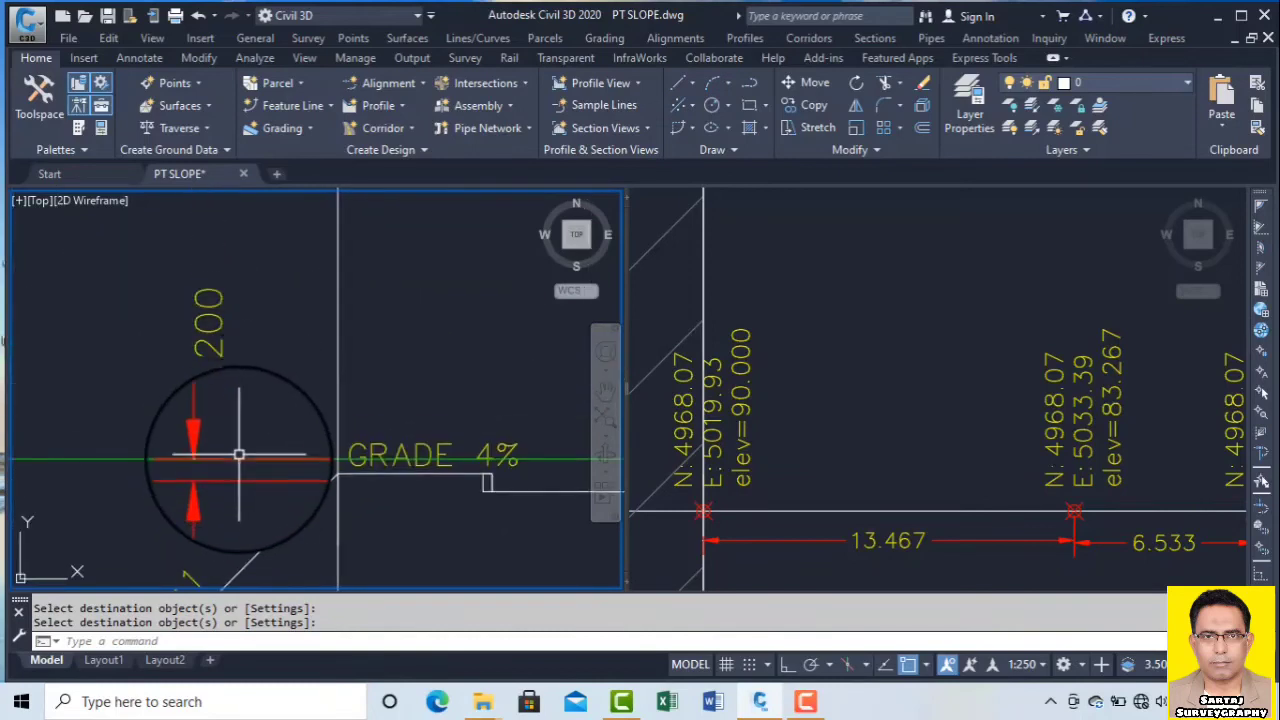
# Compare the elevation labels of the two road-edge points in plan
pyautogui.click(740, 453)
pyautogui.scroll(2, 663, 366)
pyautogui.scroll(-4, 743, 371)
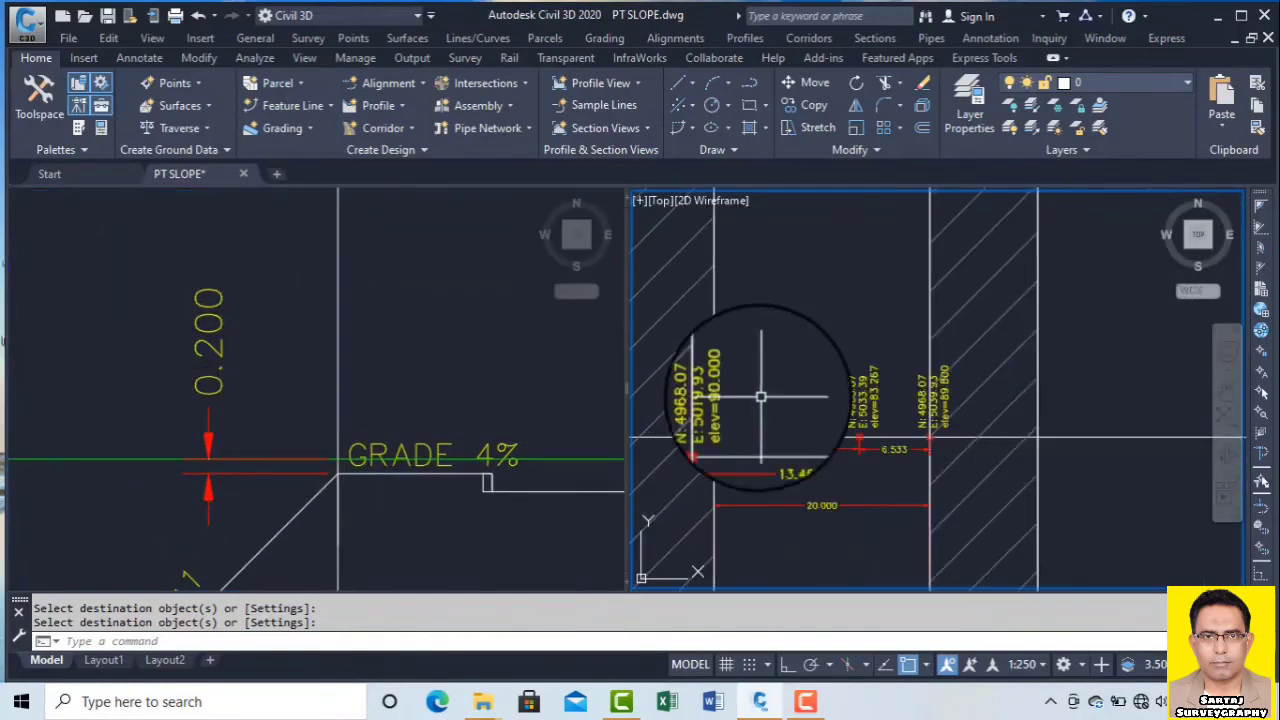
pyautogui.scroll(7, 735, 395)
pyautogui.scroll(-5, 735, 395)
pyautogui.scroll(6, 934, 397)
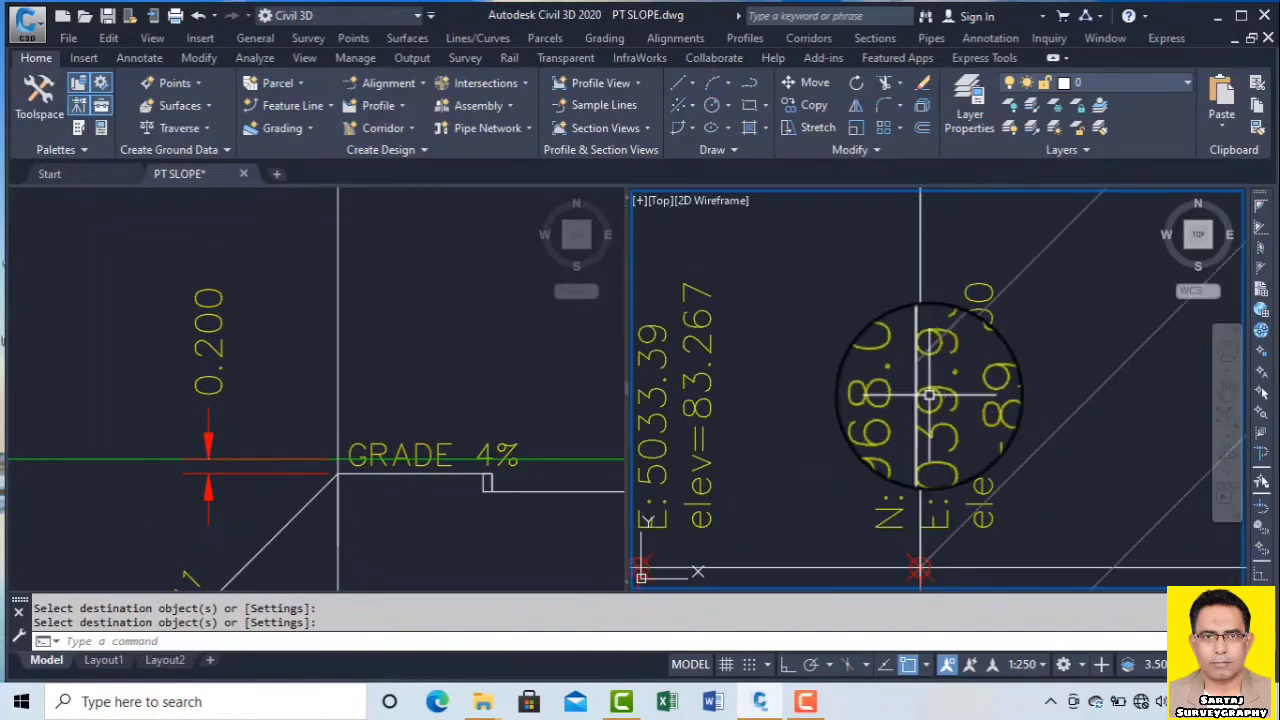
pyautogui.scroll(-4, 934, 397)
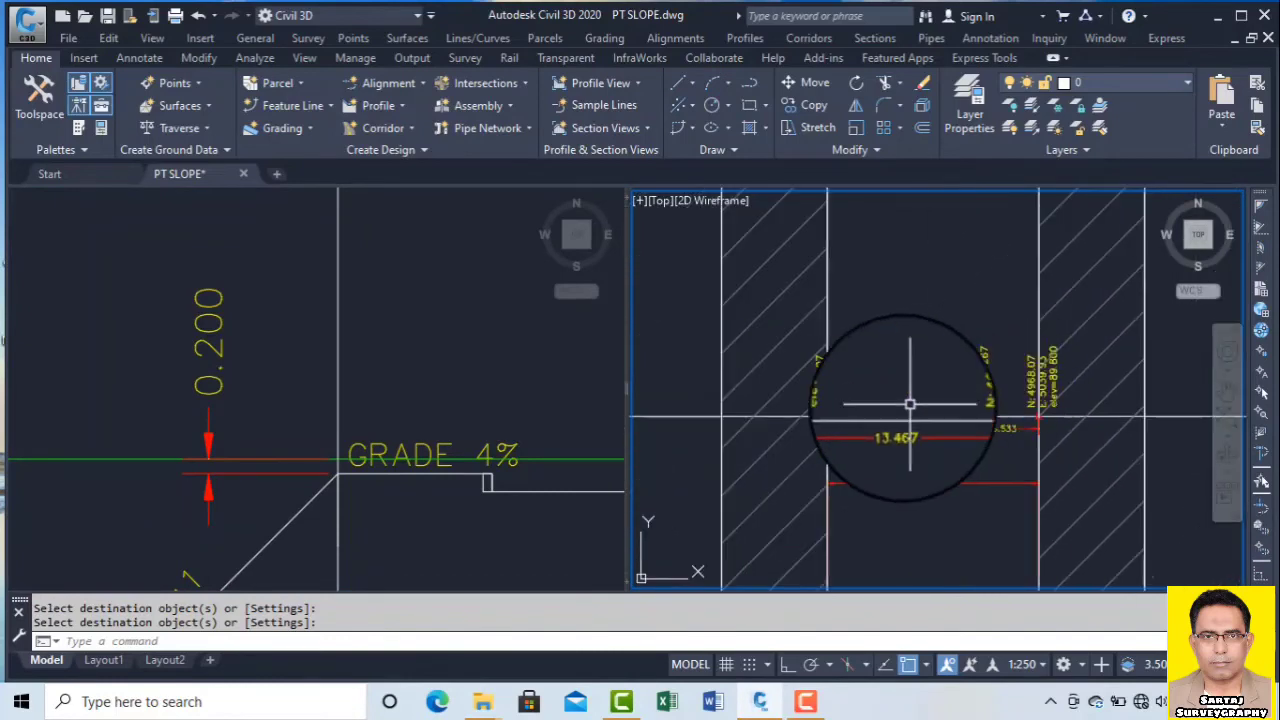
# Review where the 1:2 and 1:1 slopes meet in the cross-section against the low point in plan
pyautogui.click(372, 392)
pyautogui.scroll(-6, 372, 392)
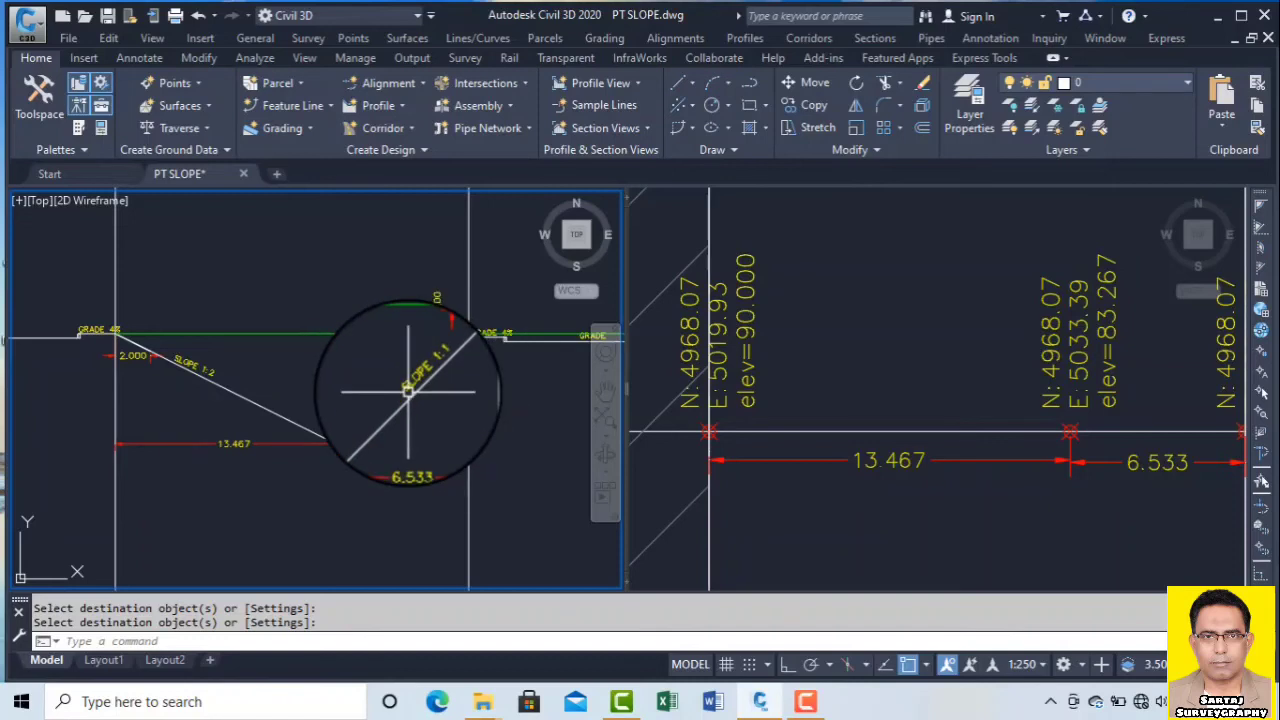
pyautogui.scroll(3, 349, 420)
pyautogui.scroll(-3, 350, 420)
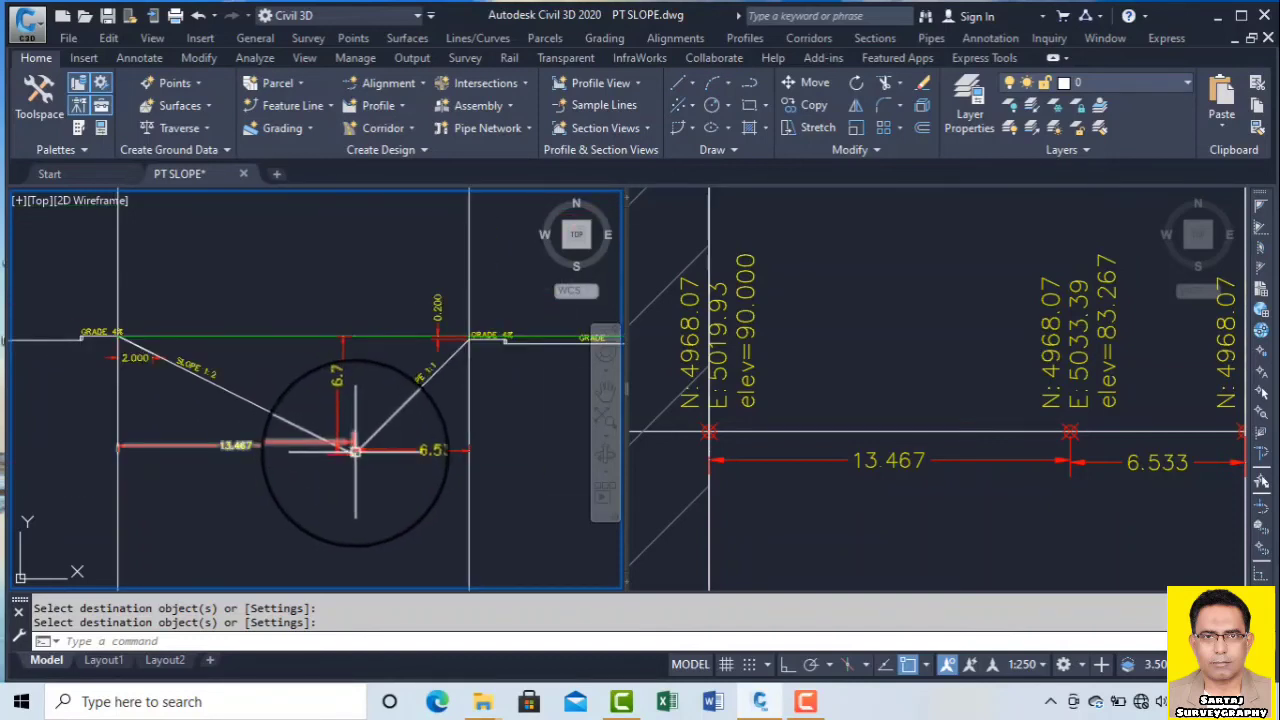
pyautogui.click(810, 366)
pyautogui.scroll(-3, 805, 365)
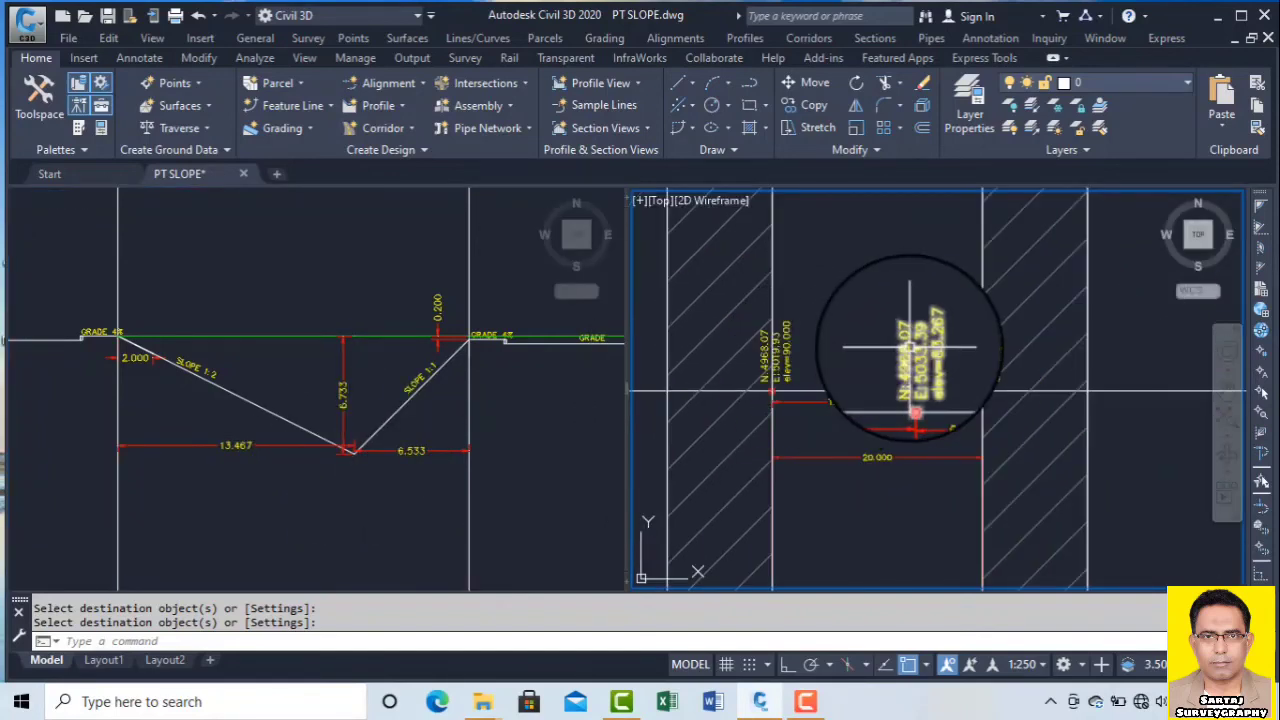